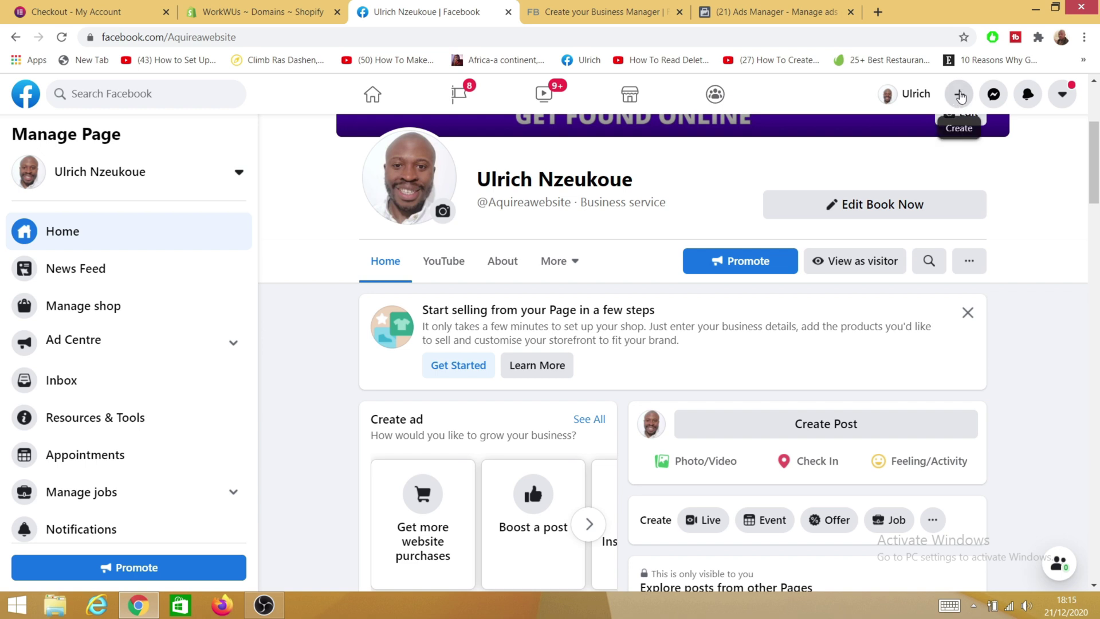
# Start creating a new ad from the Facebook page and check the help article on creating a Business Manager
pyautogui.click(959, 95)
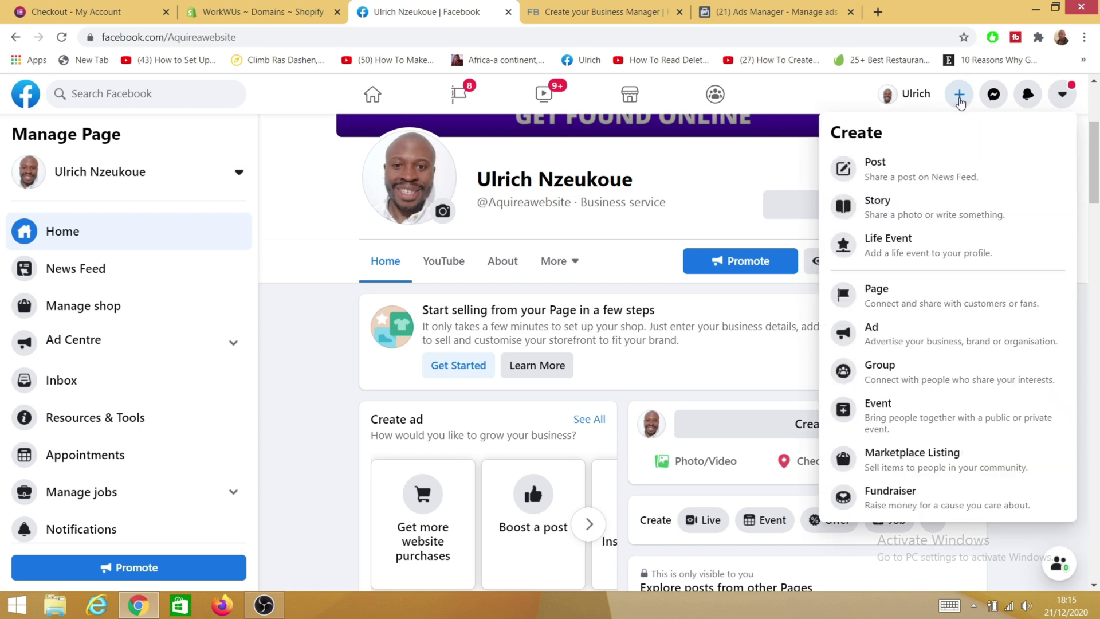
pyautogui.click(875, 336)
pyautogui.click(599, 22)
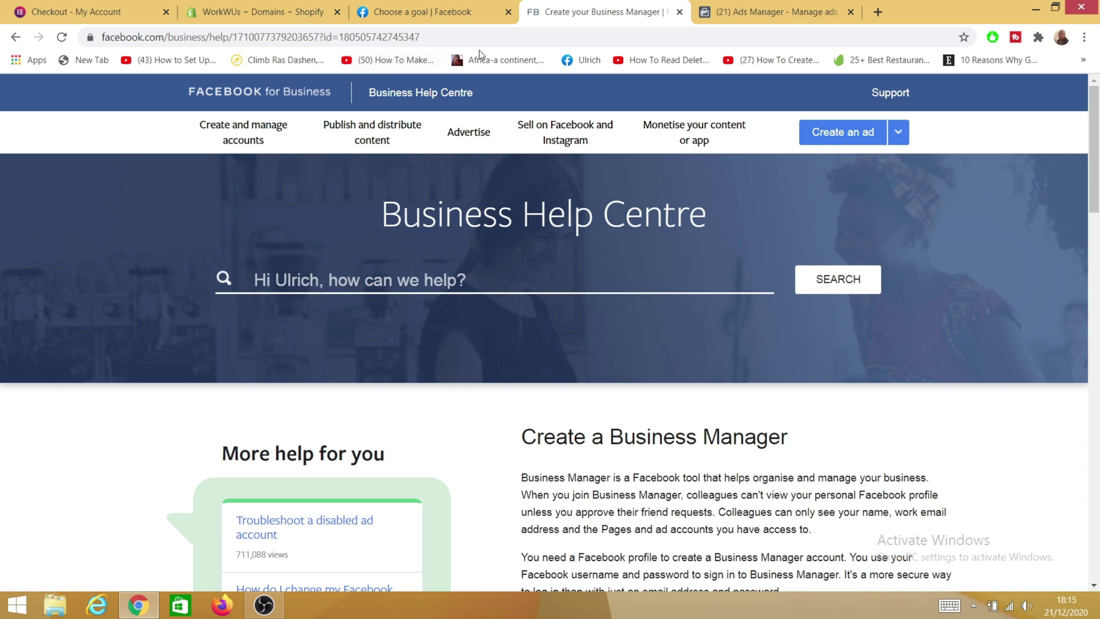
pyautogui.moveTo(372, 133)
pyautogui.hotkey('ctrl', 'shift', 'Tab')
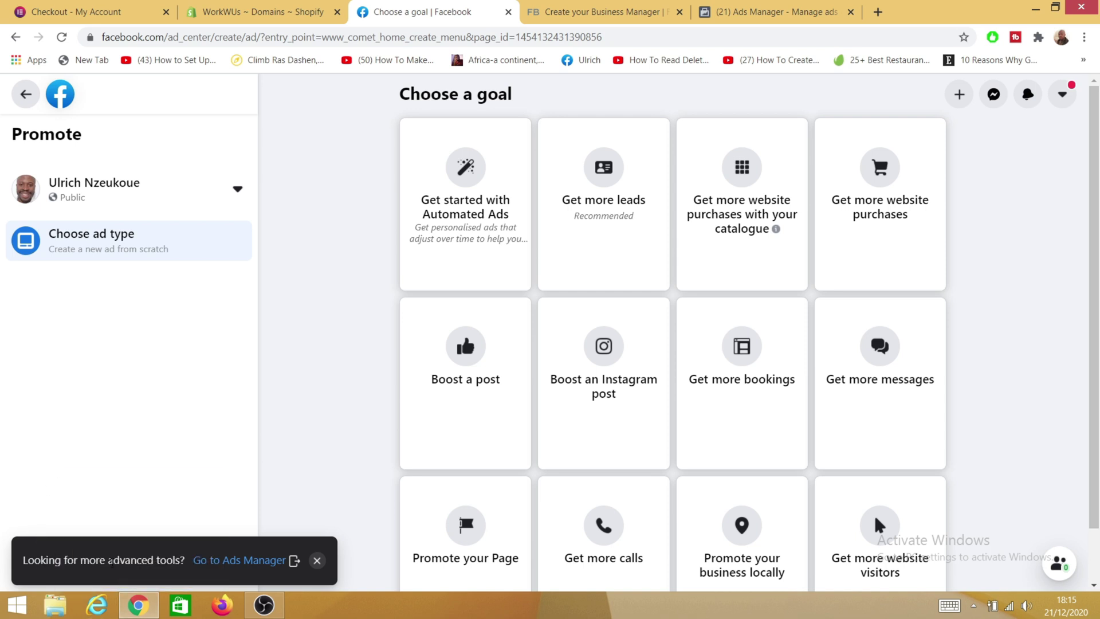
# Open Ads Manager from the ad goal page and review its campaigns and the available Business Manager accounts
pyautogui.click(230, 560)
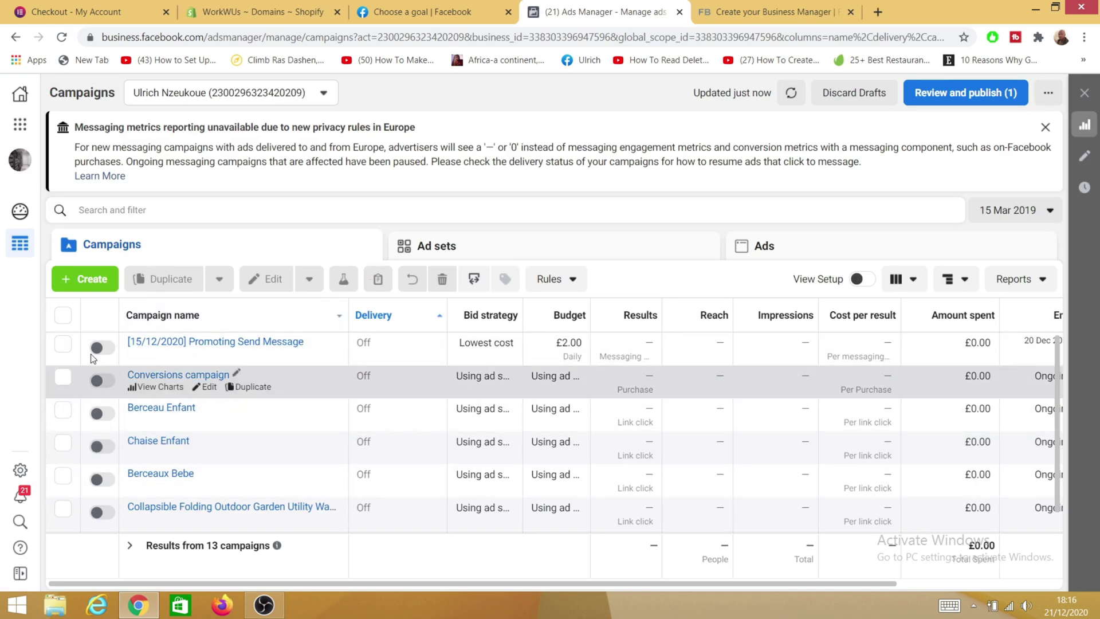
pyautogui.scroll(-4, 173, 380)
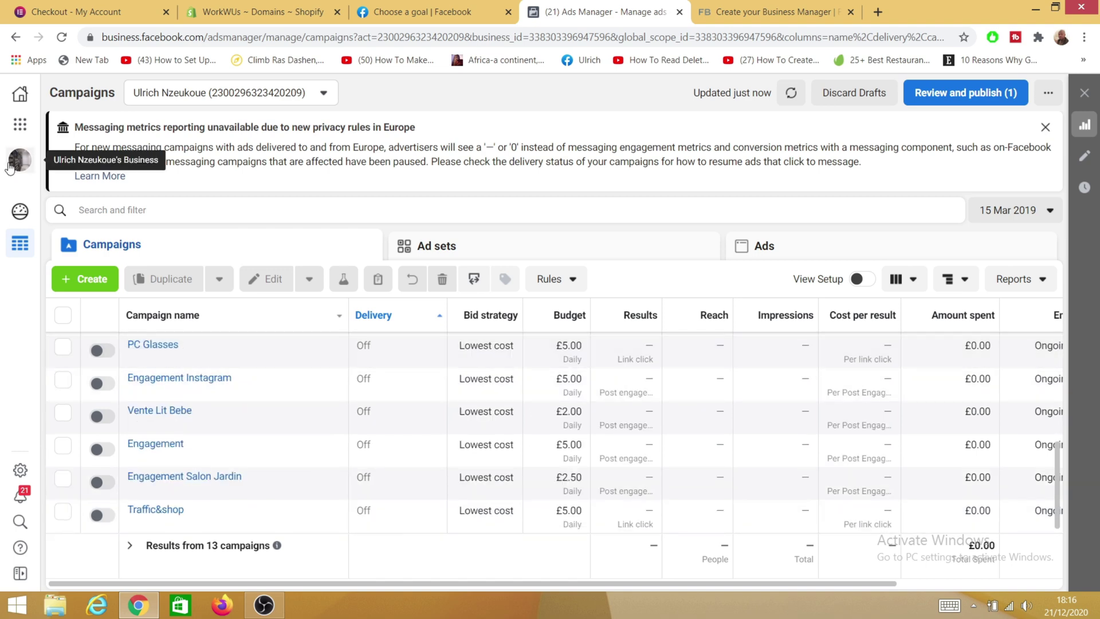
pyautogui.click(17, 163)
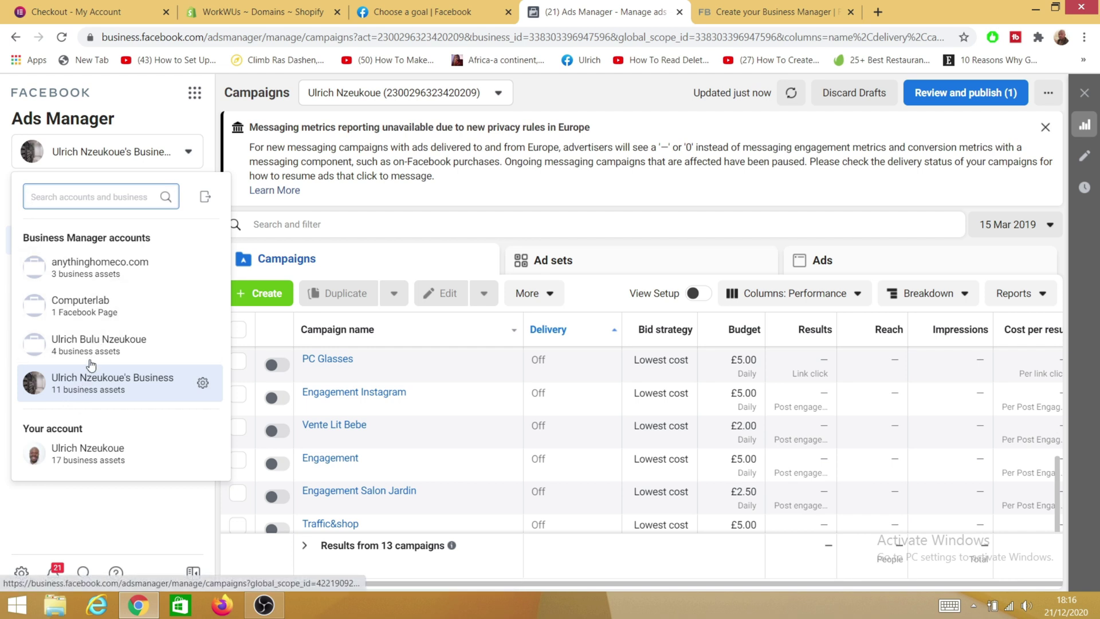
pyautogui.moveTo(86, 382)
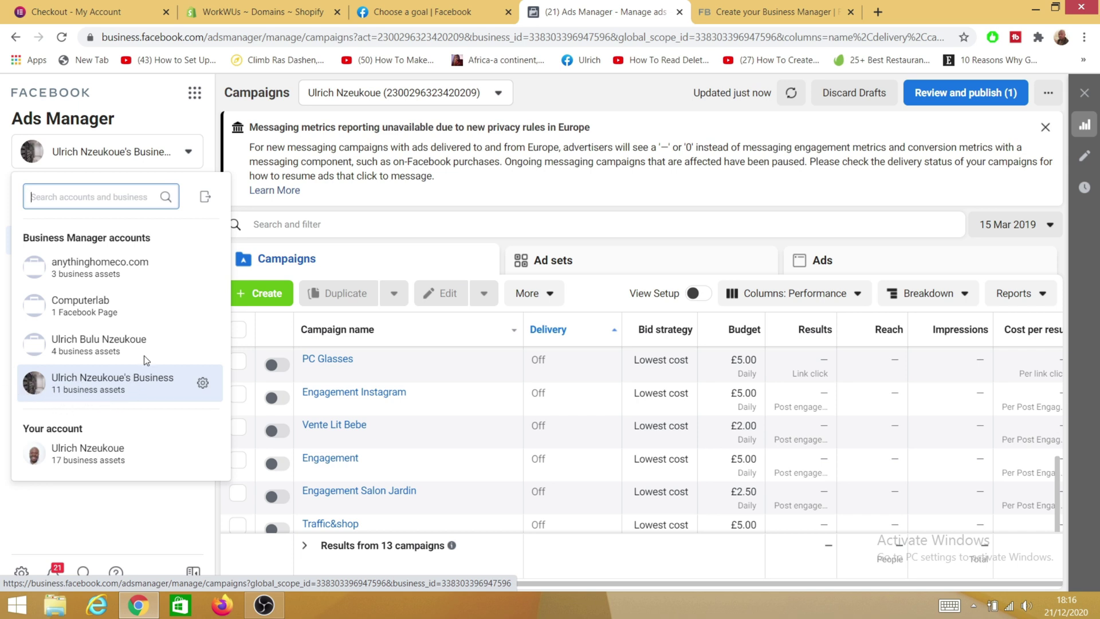
pyautogui.click(148, 109)
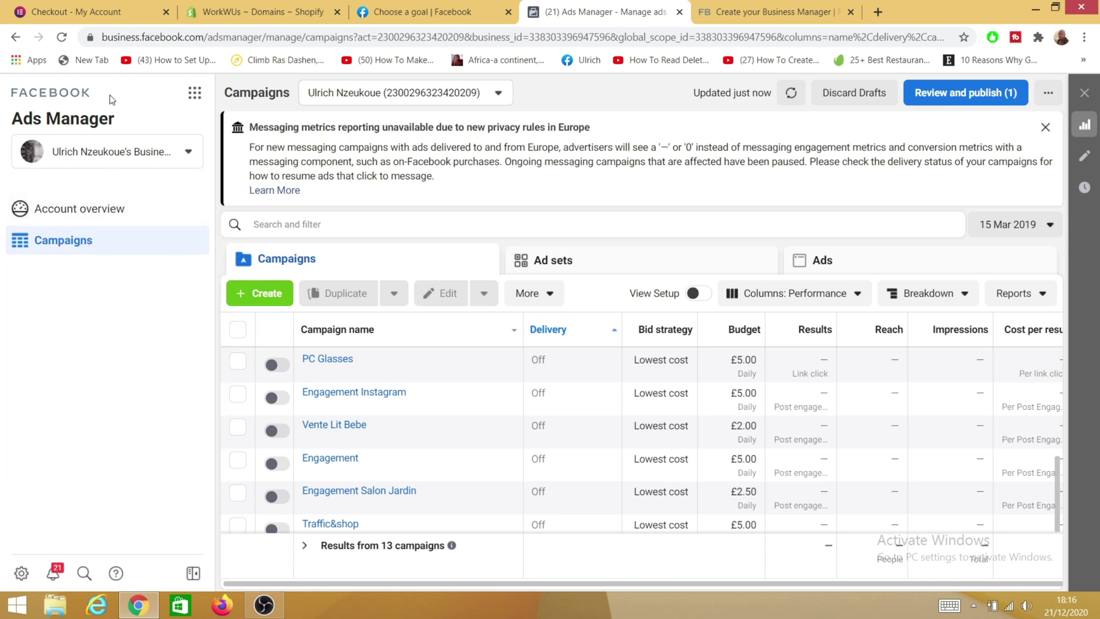
# Open Events Manager and look through the business's existing data sources
pyautogui.click(192, 95)
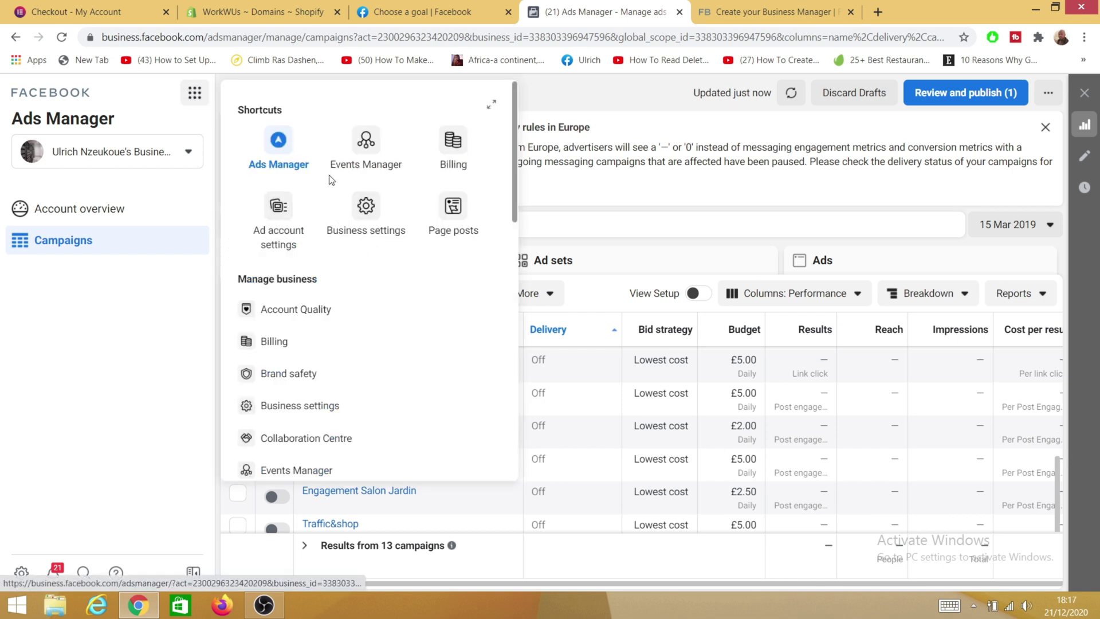
pyautogui.click(366, 150)
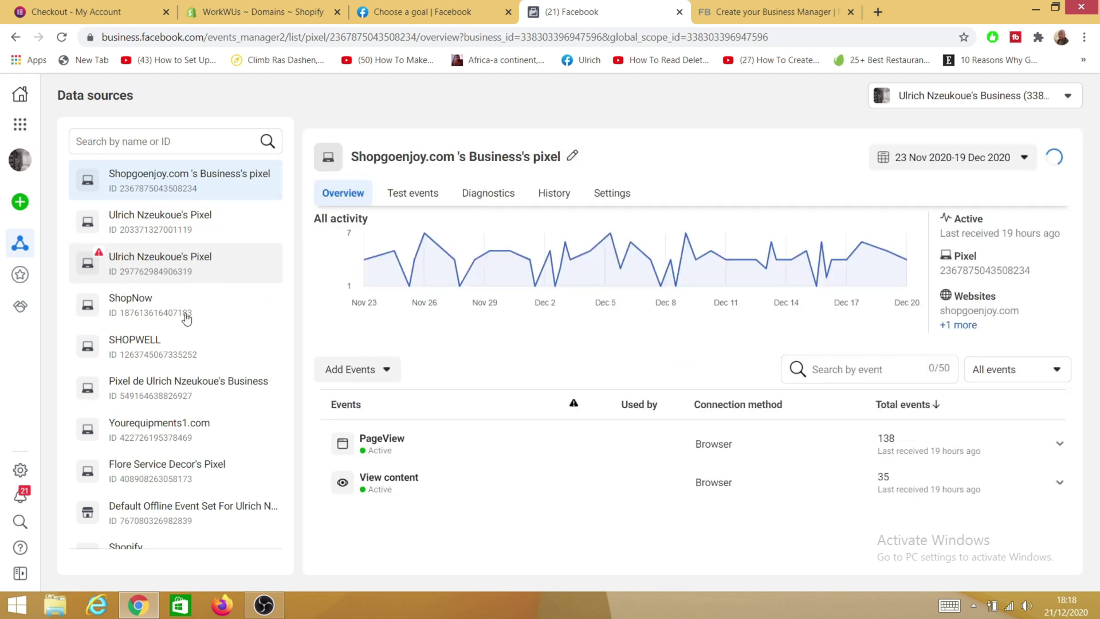
pyautogui.scroll(-3, 135, 468)
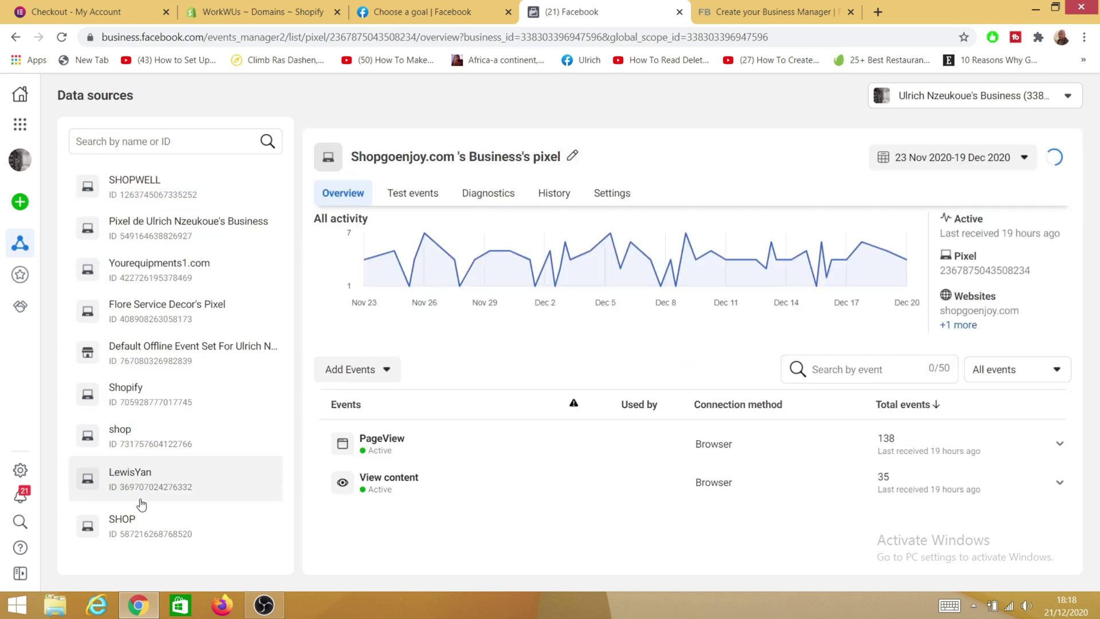
pyautogui.scroll(2, 120, 504)
pyautogui.scroll(1, 128, 463)
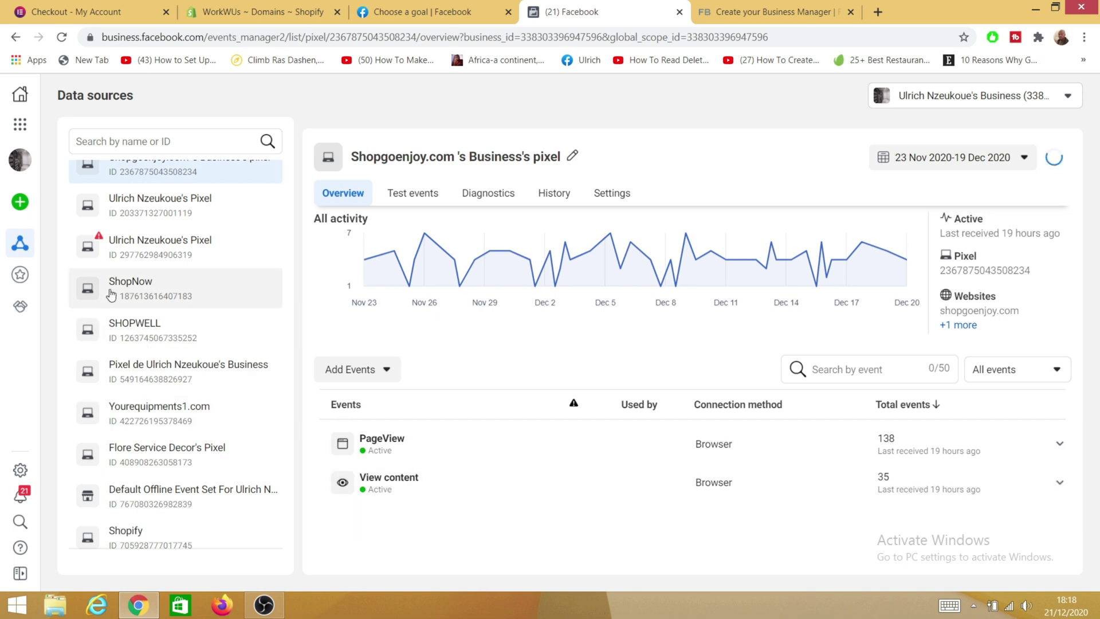
# Connect a new Web data source using Facebook pixel as the connection method
pyautogui.moveTo(17, 206)
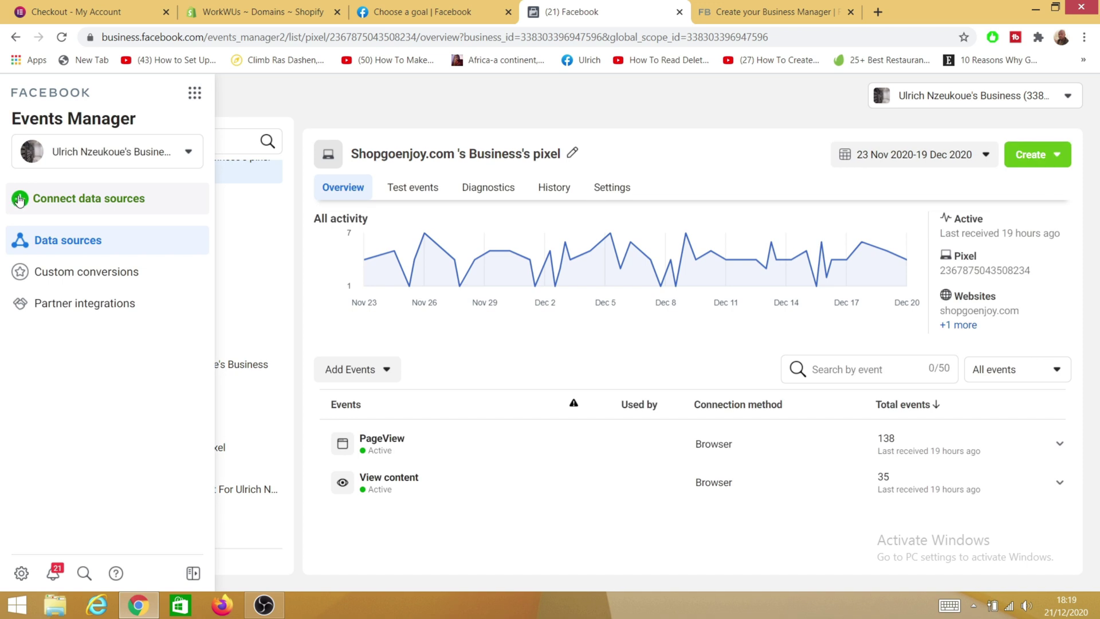
pyautogui.click(19, 200)
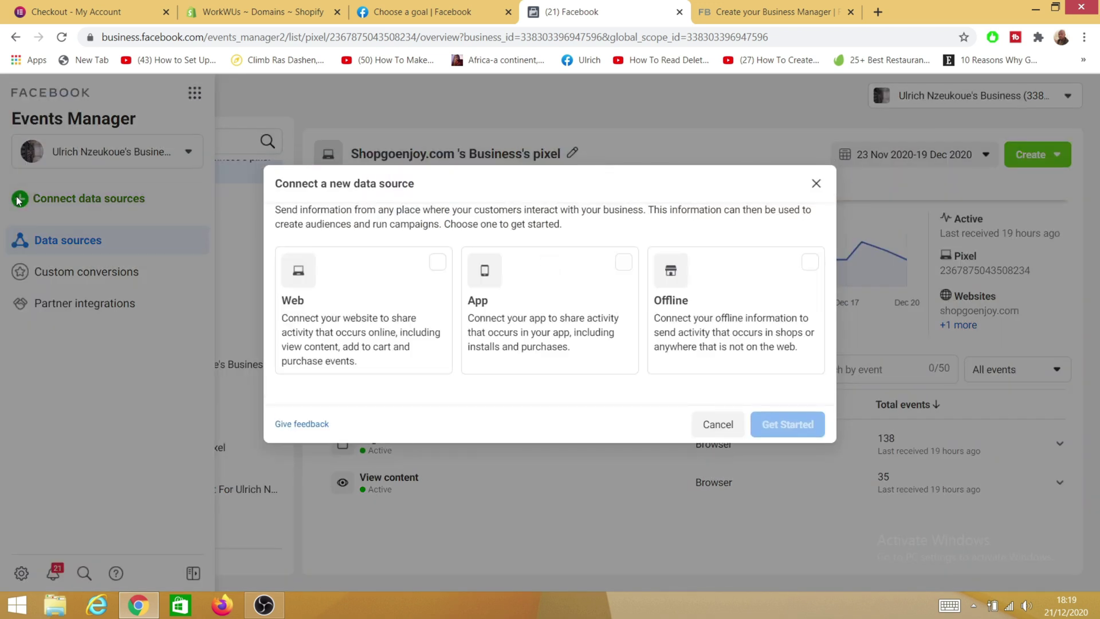
pyautogui.click(341, 299)
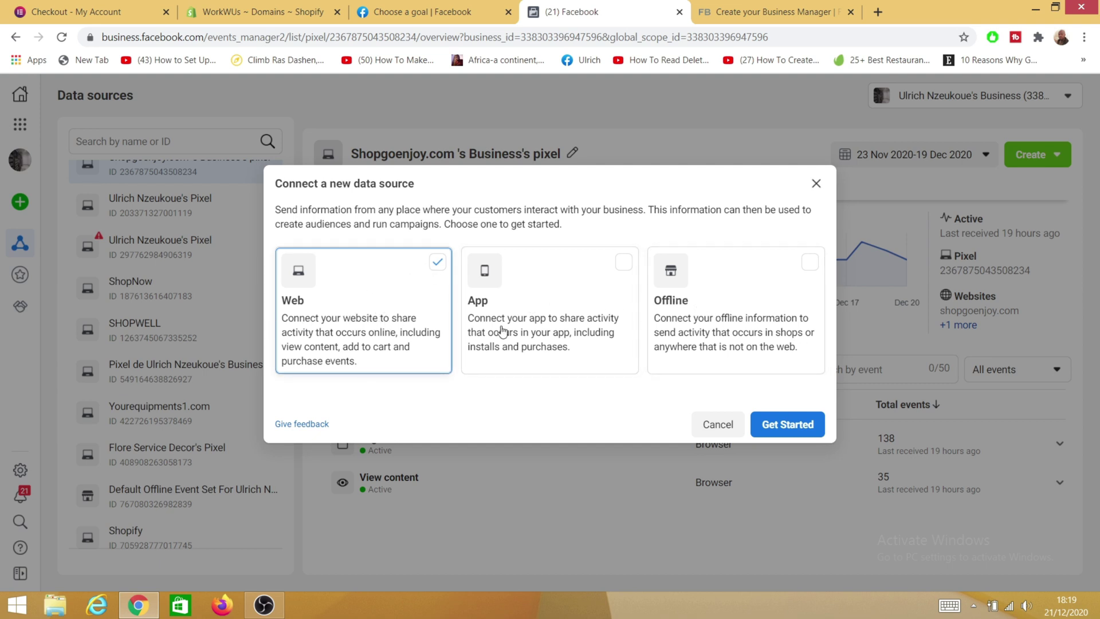
pyautogui.click(788, 427)
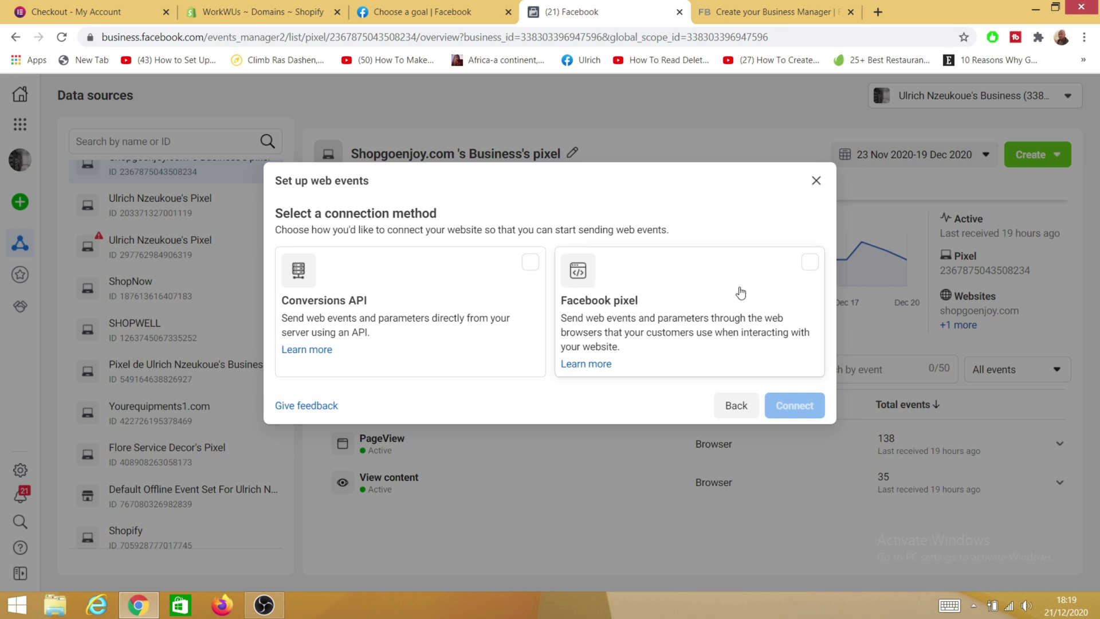
pyautogui.click(807, 267)
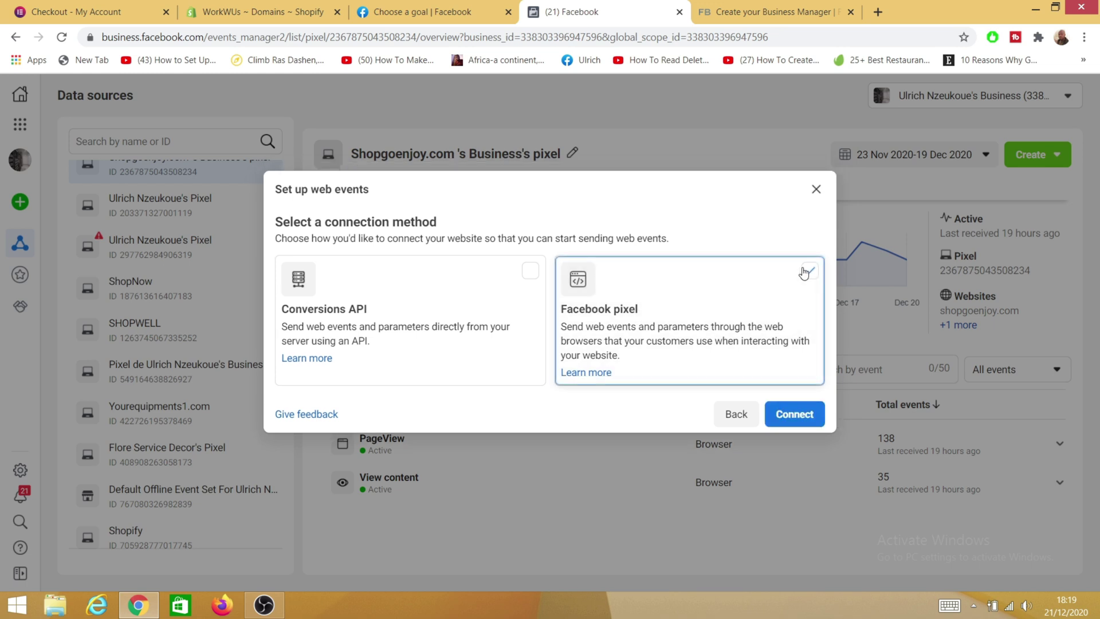
pyautogui.click(792, 422)
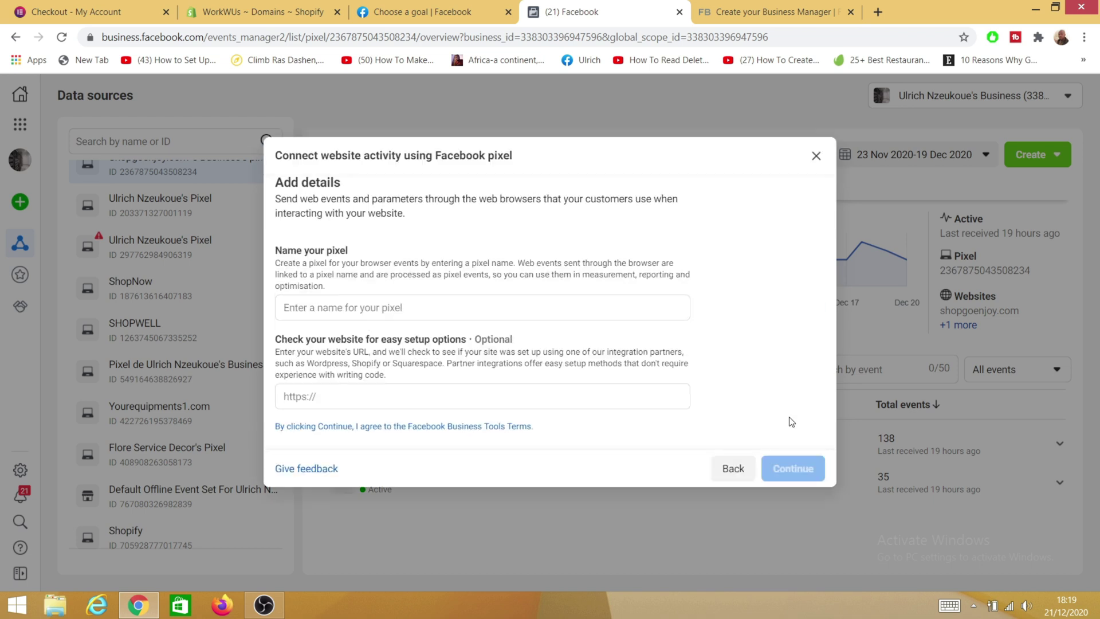
# Name the new pixel "shoppixel" and continue without entering a website URL
pyautogui.click(308, 311)
pyautogui.write('s')
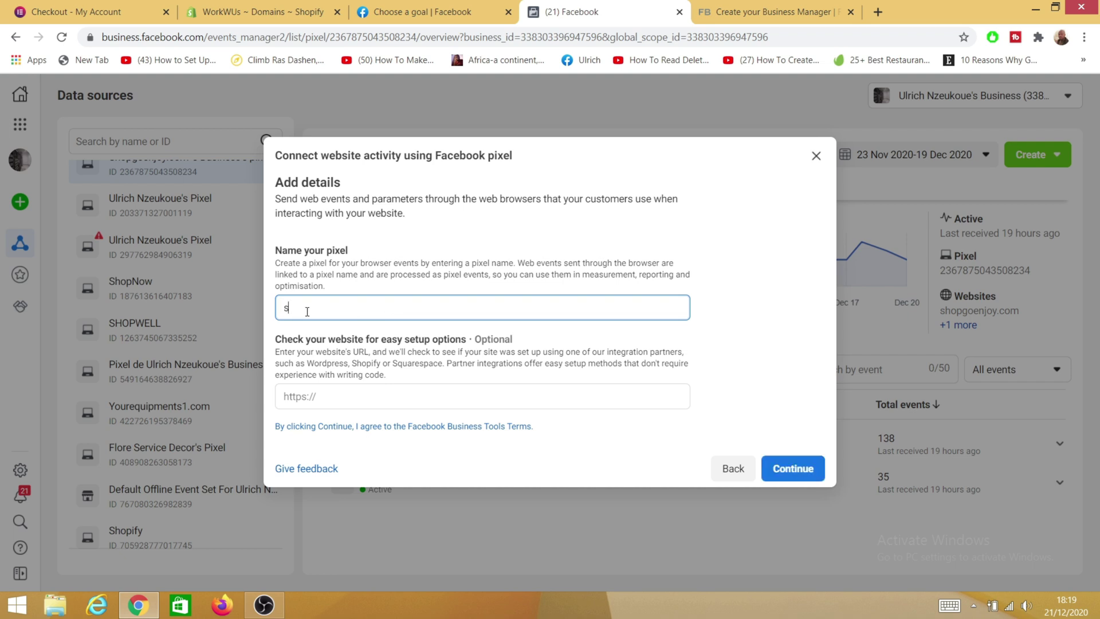
pyautogui.write('hoppixel')
pyautogui.click(792, 469)
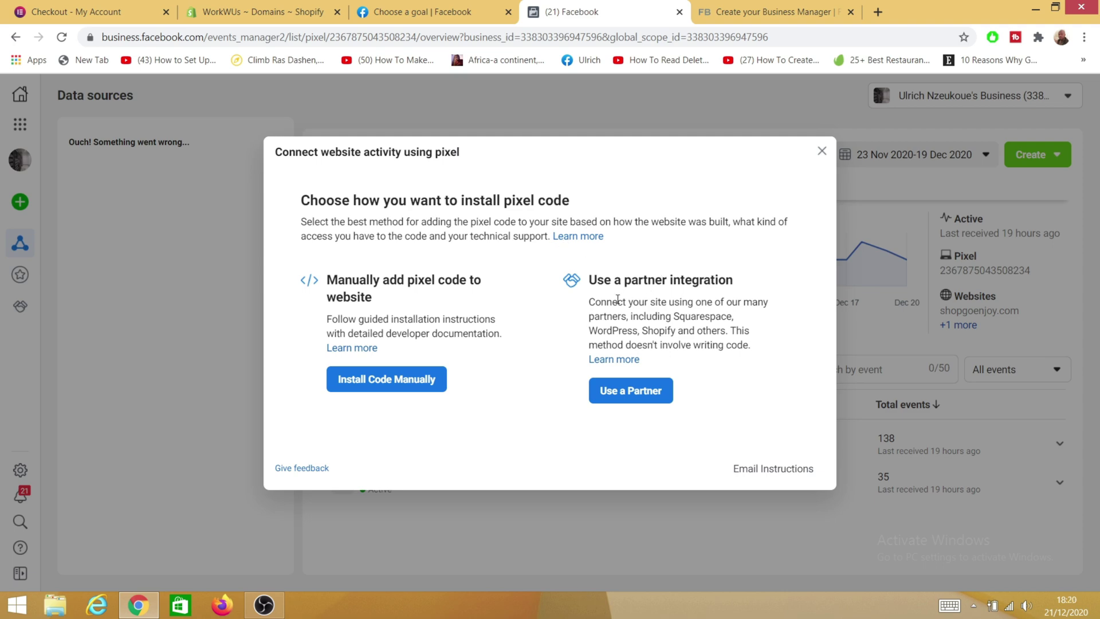
# Choose to install the pixel through a partner integration and select Shopify (online) as the partner
pyautogui.click(628, 391)
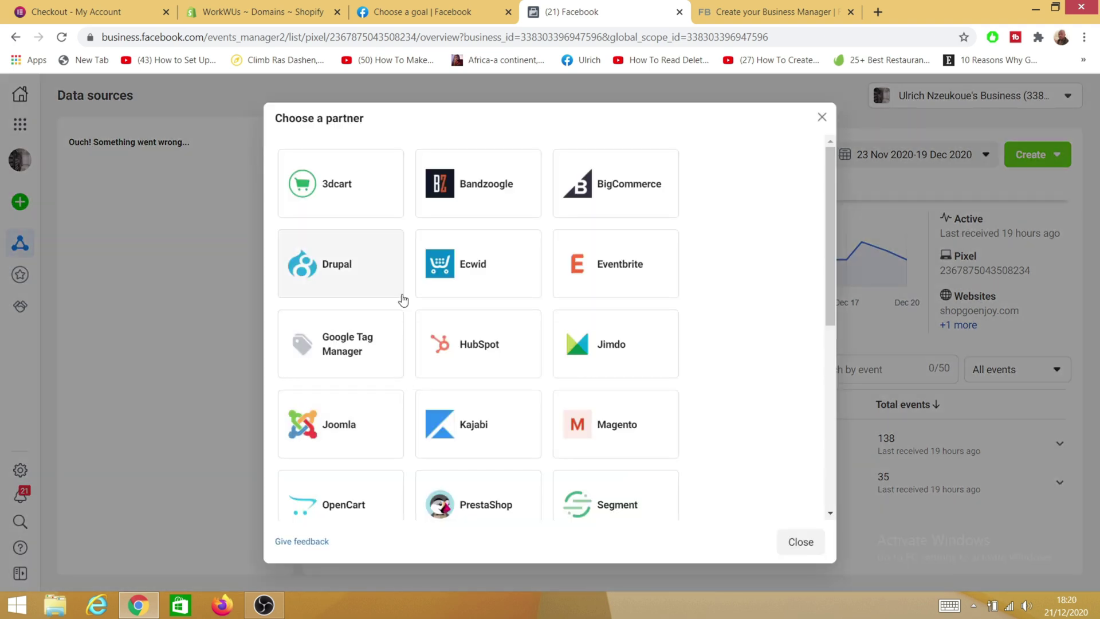
pyautogui.scroll(-3, 401, 281)
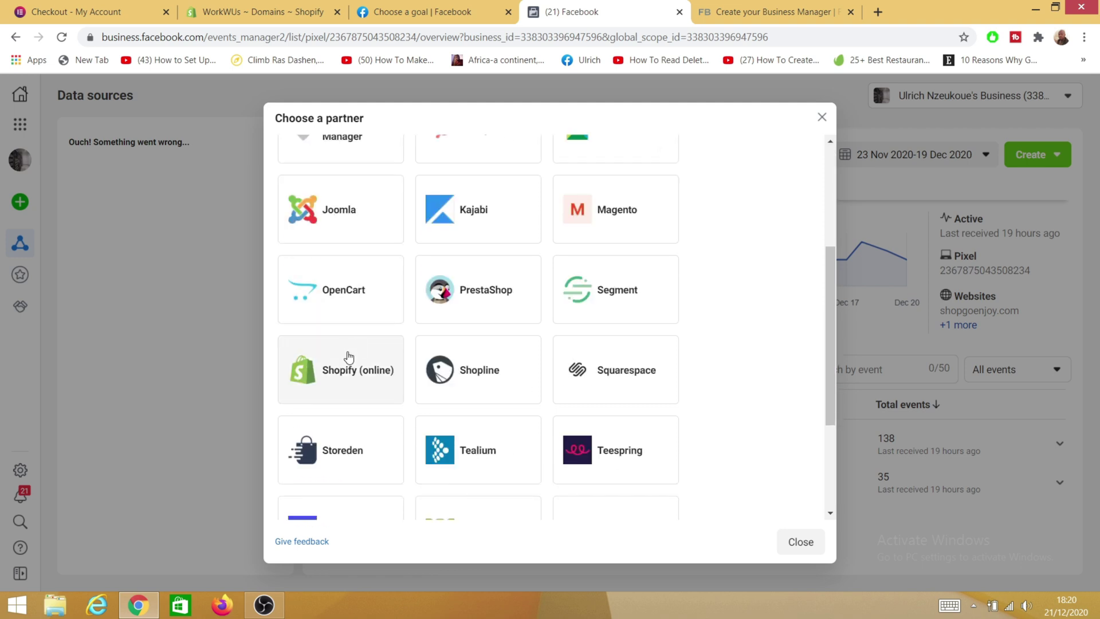
pyautogui.scroll(-2, 485, 407)
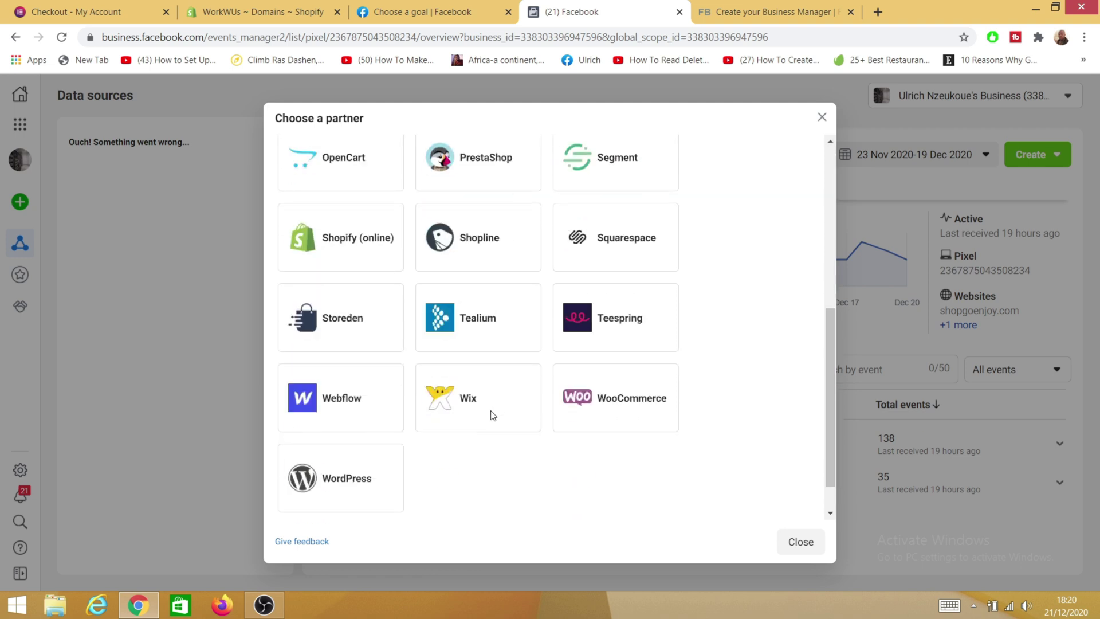
pyautogui.scroll(2, 471, 412)
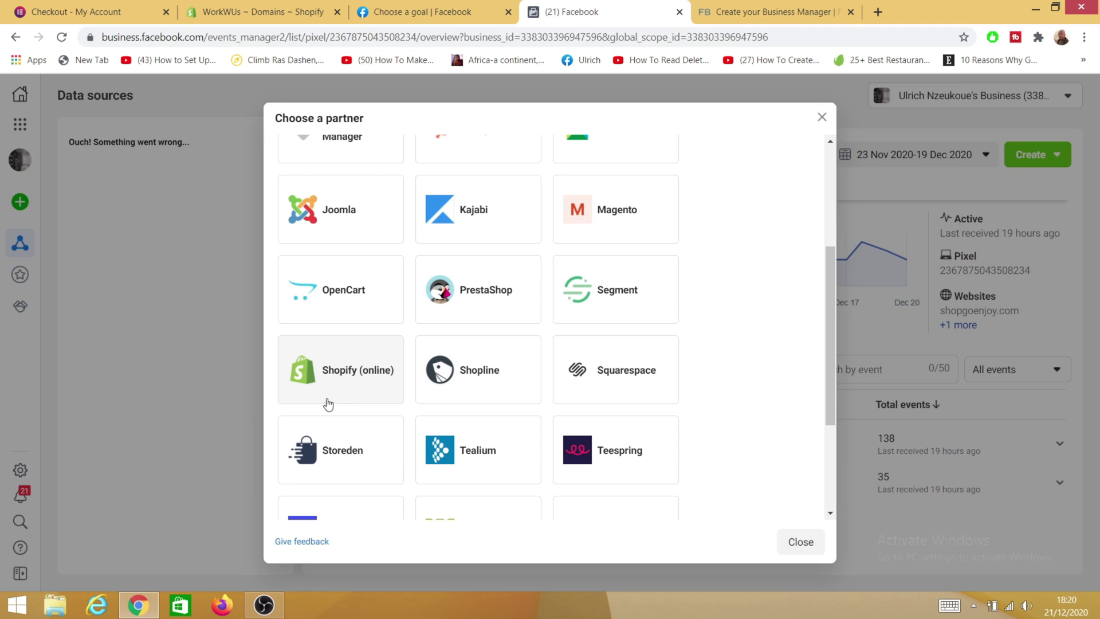
pyautogui.click(336, 382)
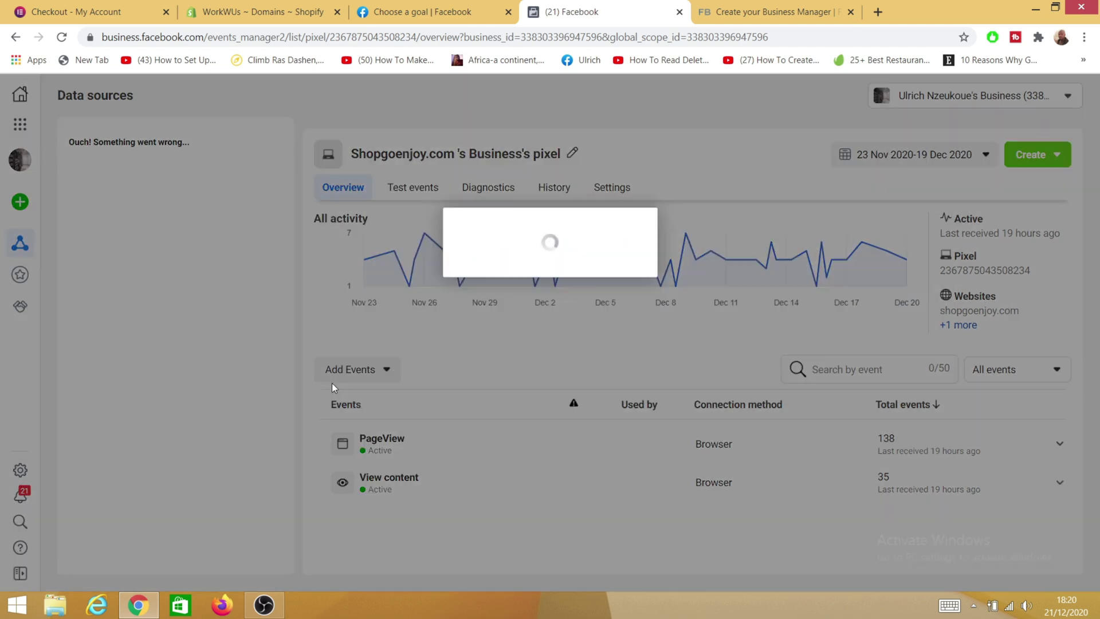
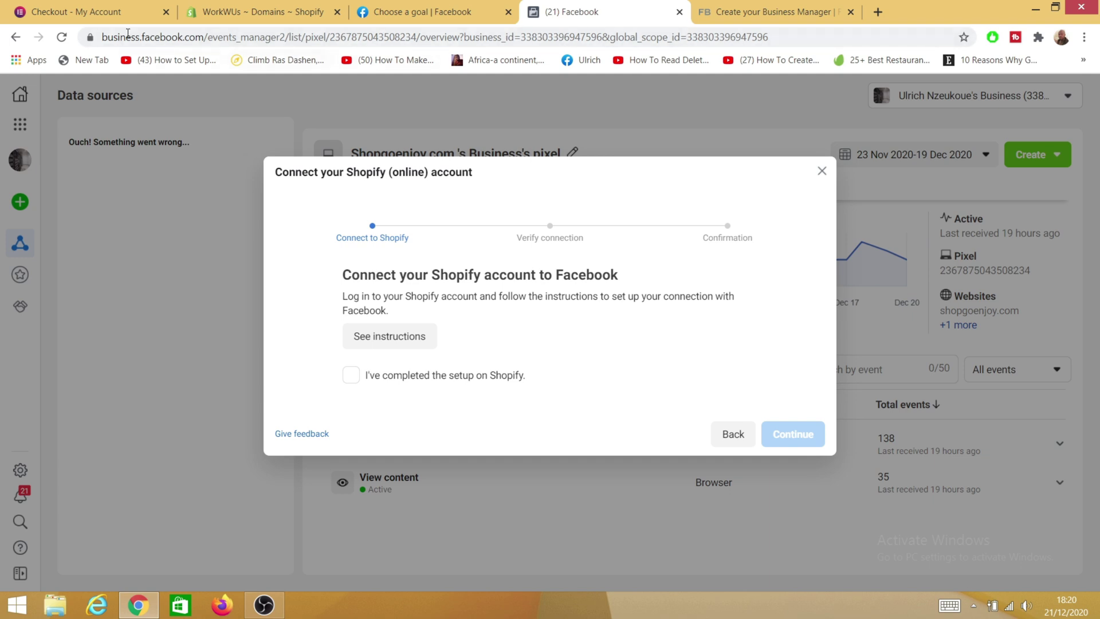
# Switch to the WorkWUs Shopify admin, review the store's connected domains and check the browser extensions
pyautogui.click(239, 17)
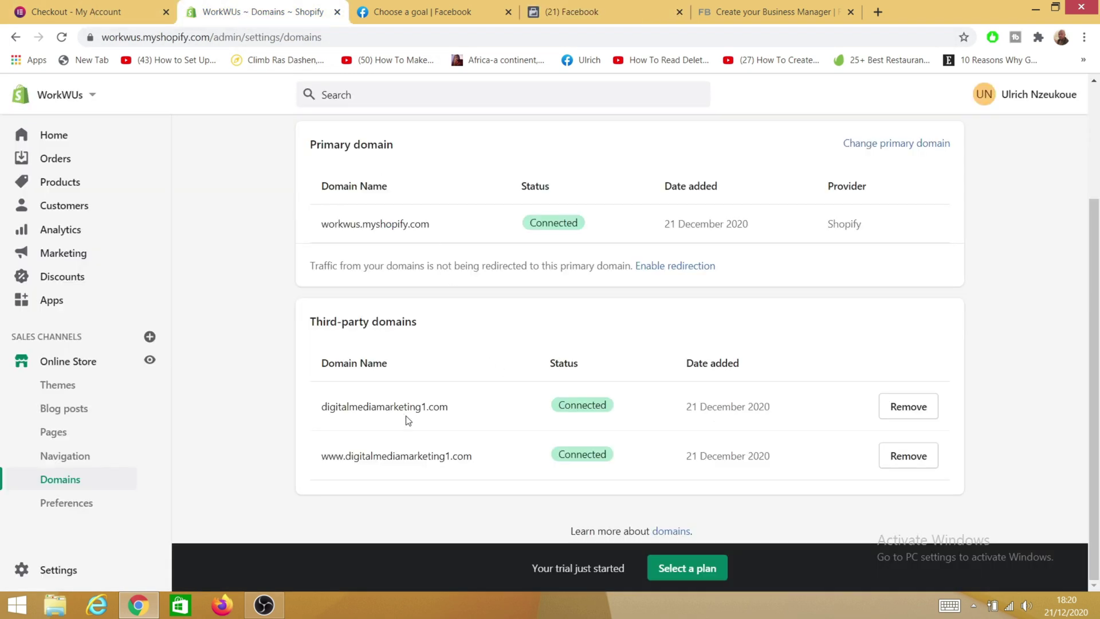
pyautogui.scroll(3, 218, 352)
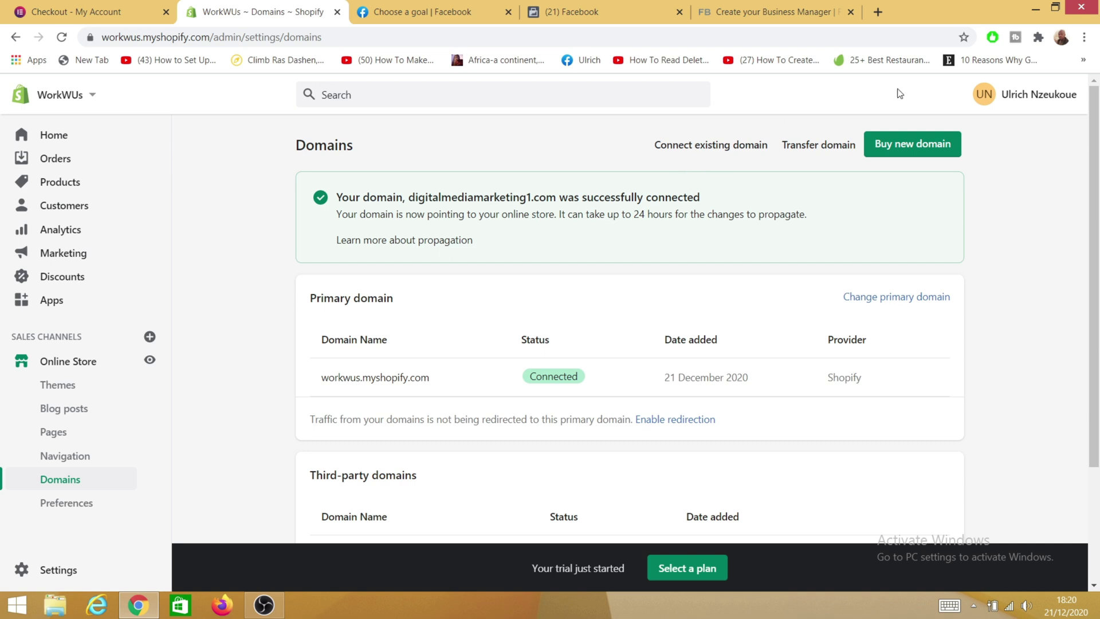
pyautogui.click(1038, 37)
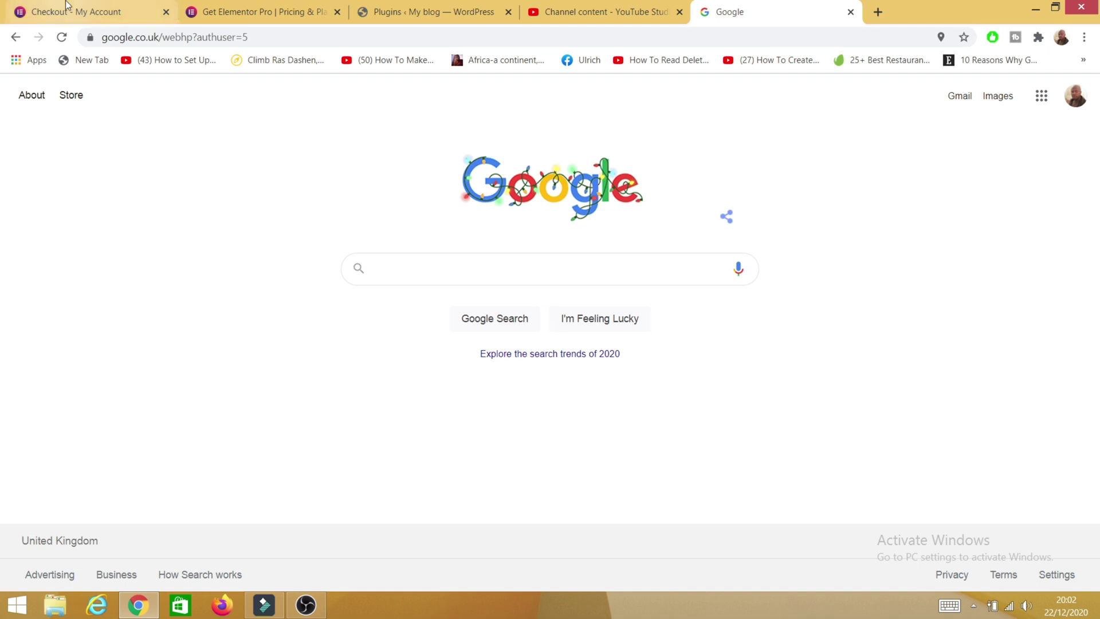
# Search Google for "facebook pixel helper"
pyautogui.write('fadeb')
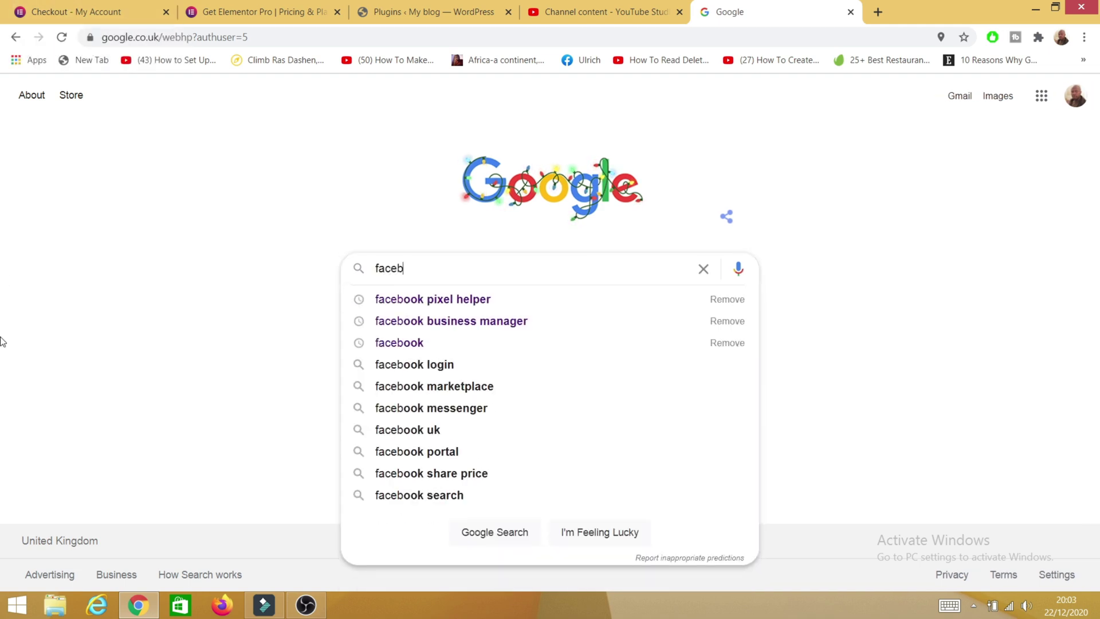
pyautogui.press('Down')
pyautogui.press('Return')
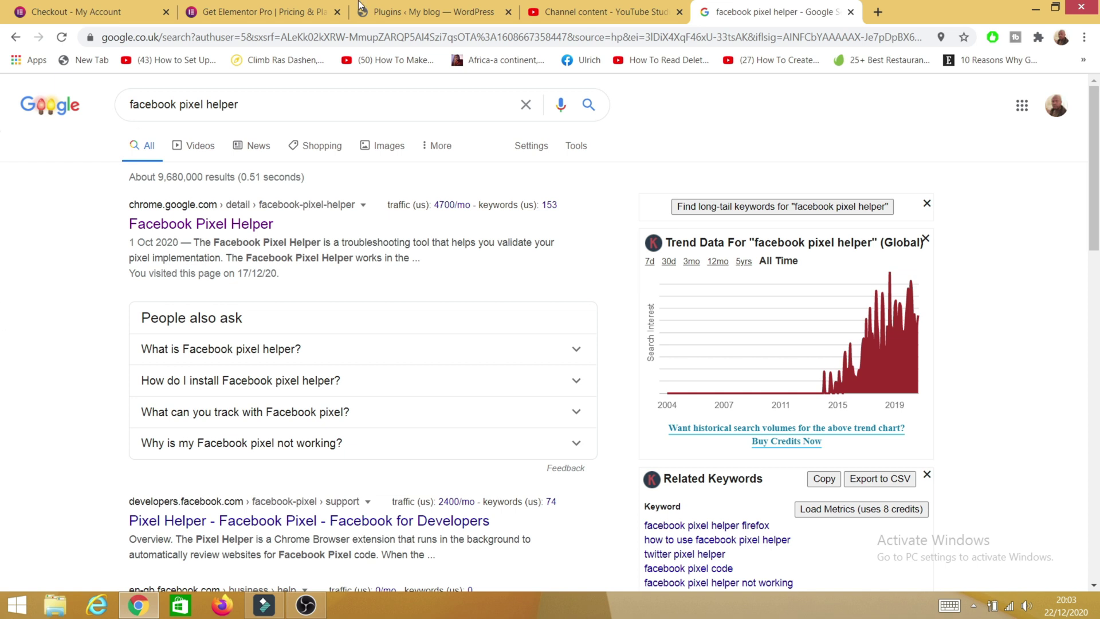
# Browse the shopgoenjoy.com storefront in a new tab and check the browser extensions there
pyautogui.click(878, 12)
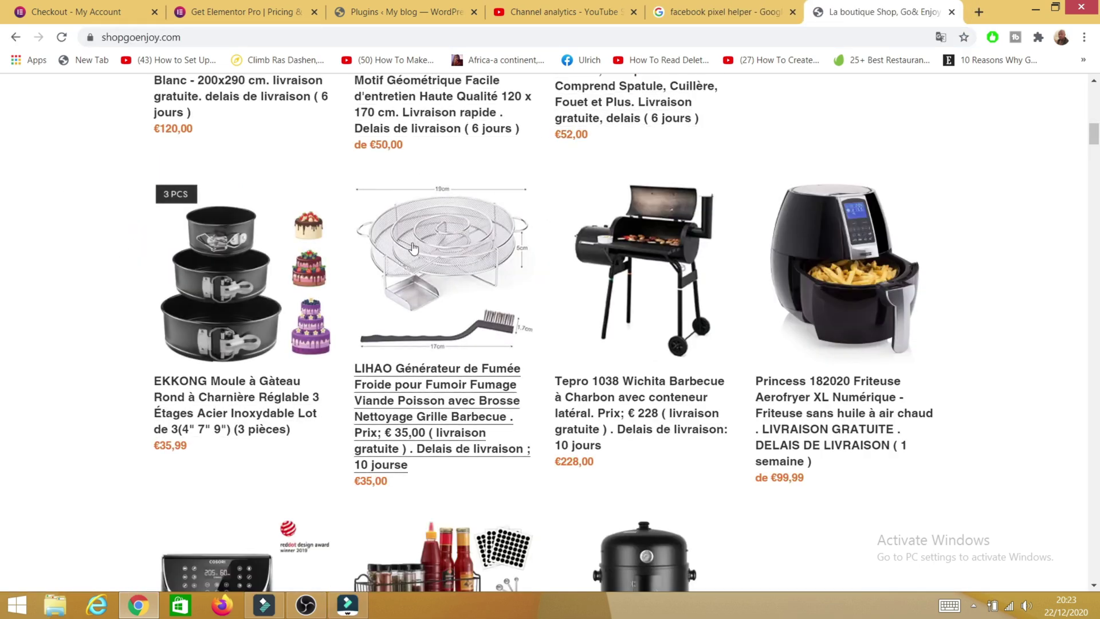
pyautogui.scroll(-15, 974, 261)
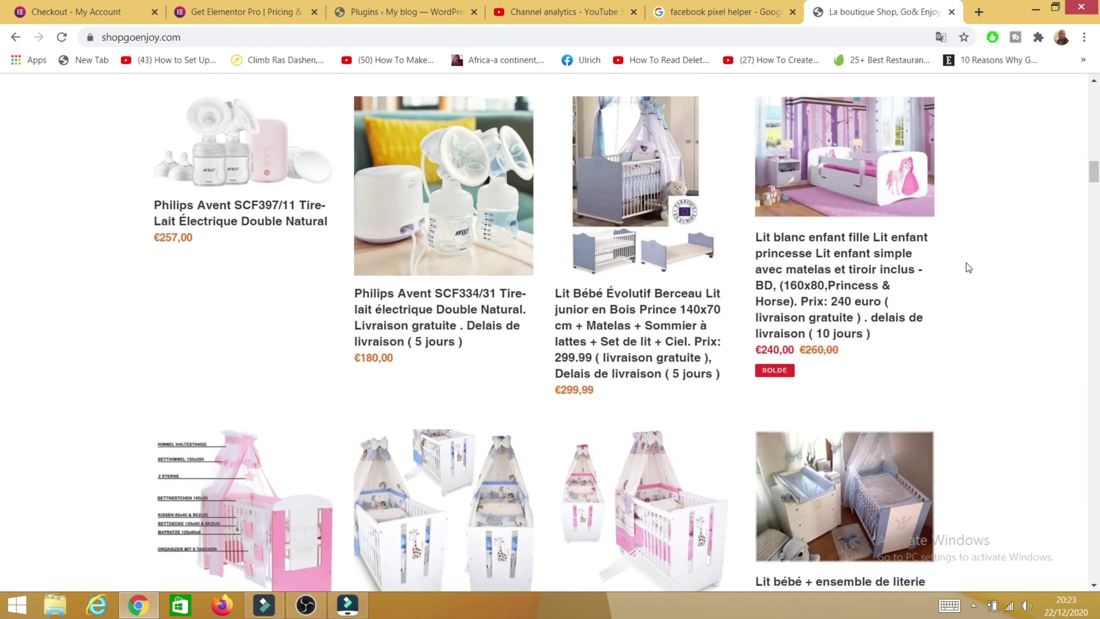
pyautogui.scroll(10, 969, 268)
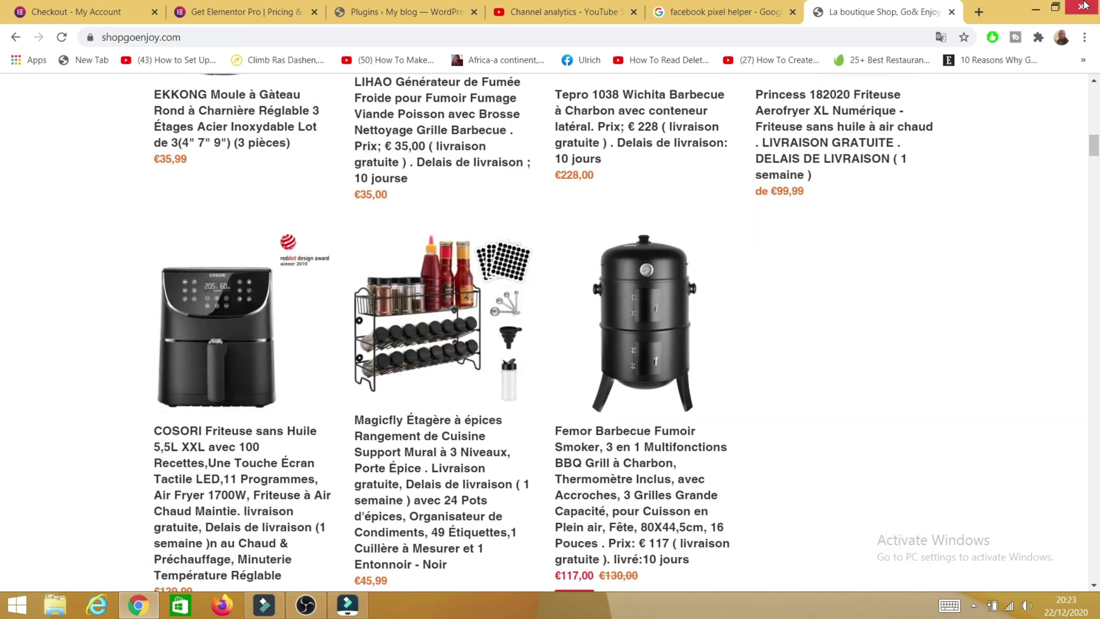
pyautogui.click(1039, 36)
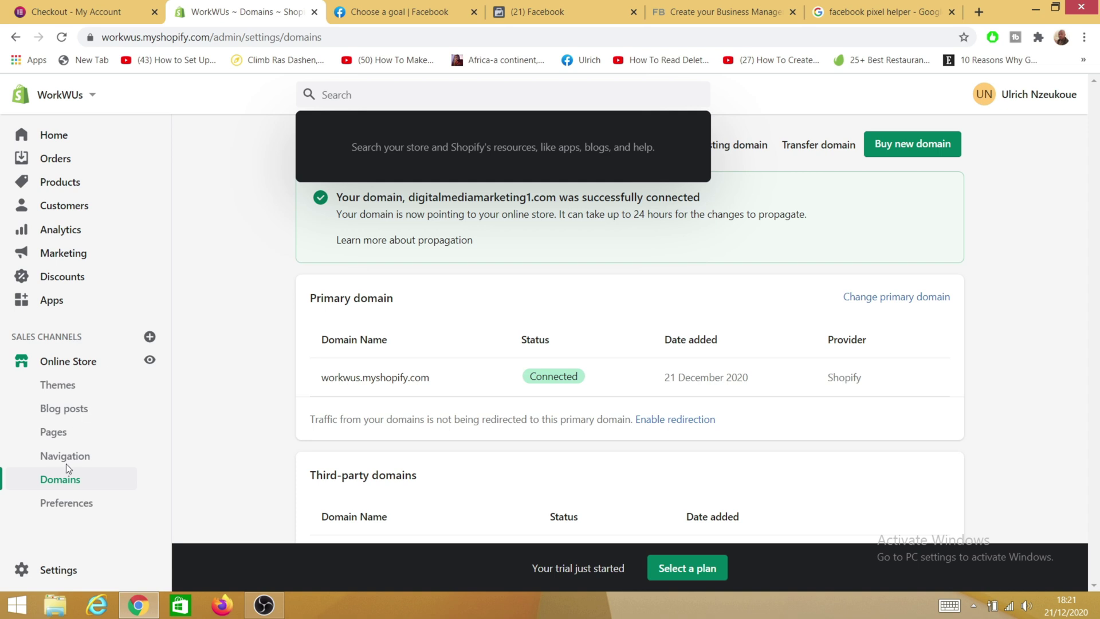
# Open the online store preferences and start the Facebook setup from the Facebook Pixel section
pyautogui.click(63, 503)
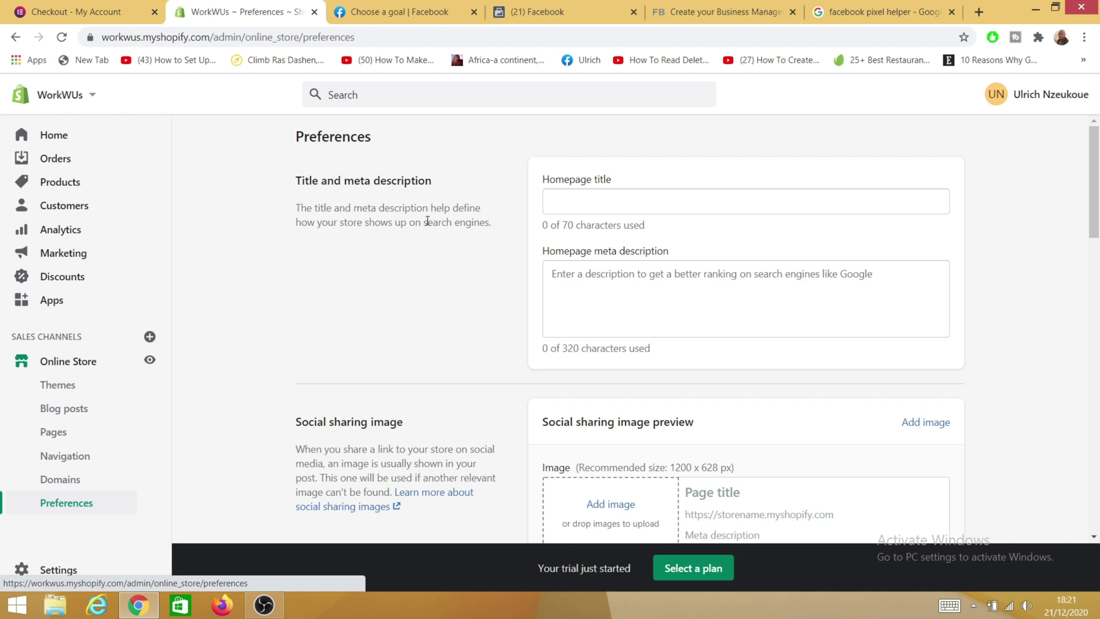
pyautogui.scroll(-3, 428, 221)
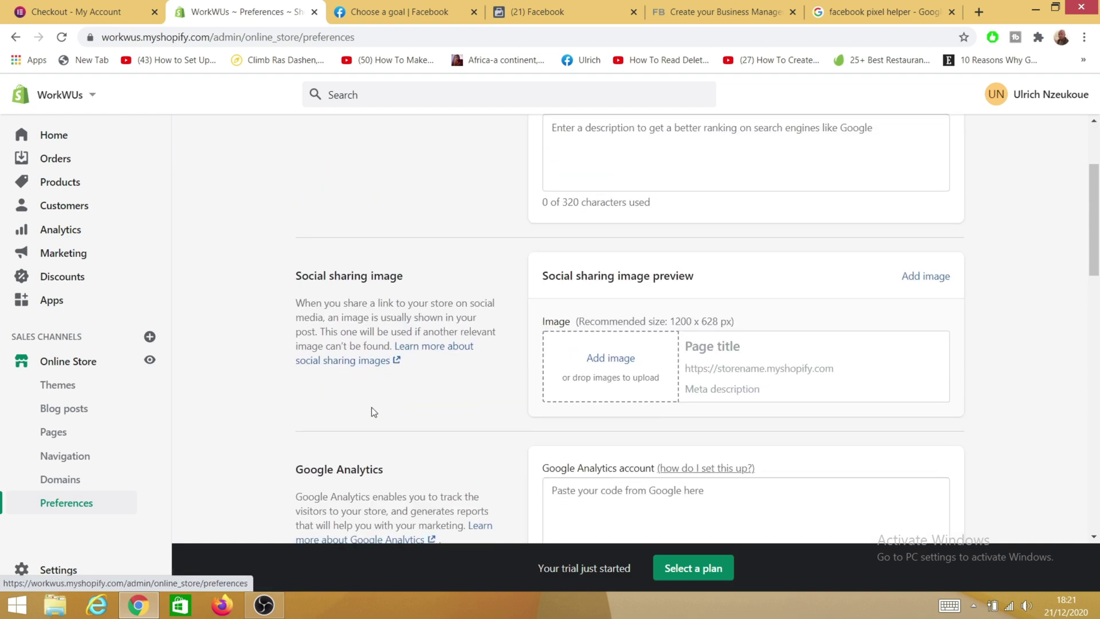
pyautogui.scroll(-5, 371, 412)
pyautogui.click(573, 223)
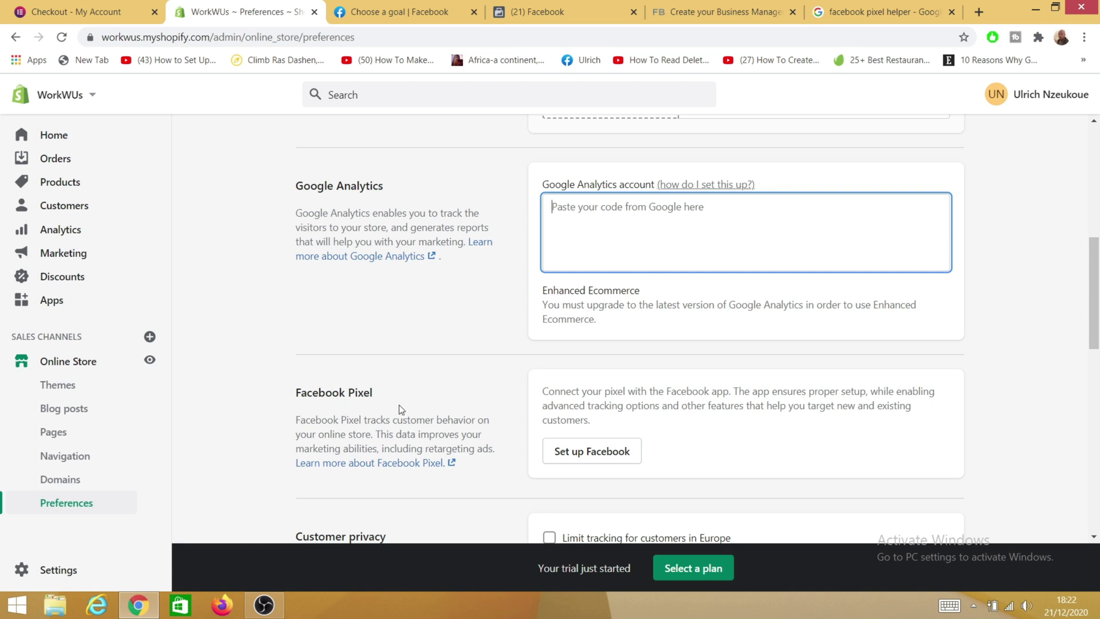
pyautogui.scroll(-3, 477, 401)
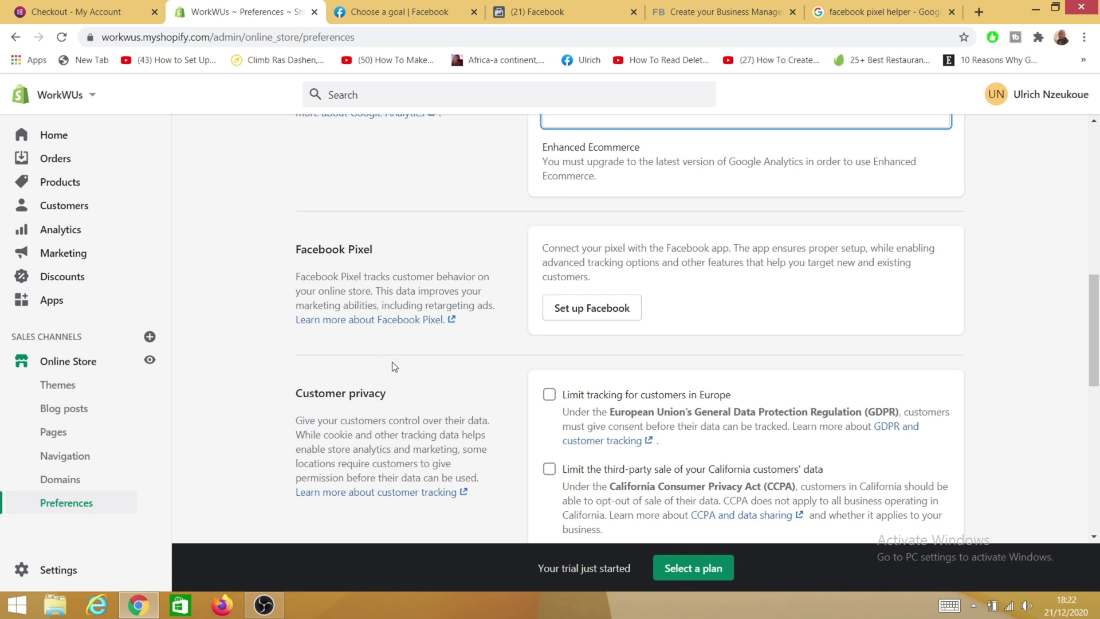
pyautogui.click(593, 316)
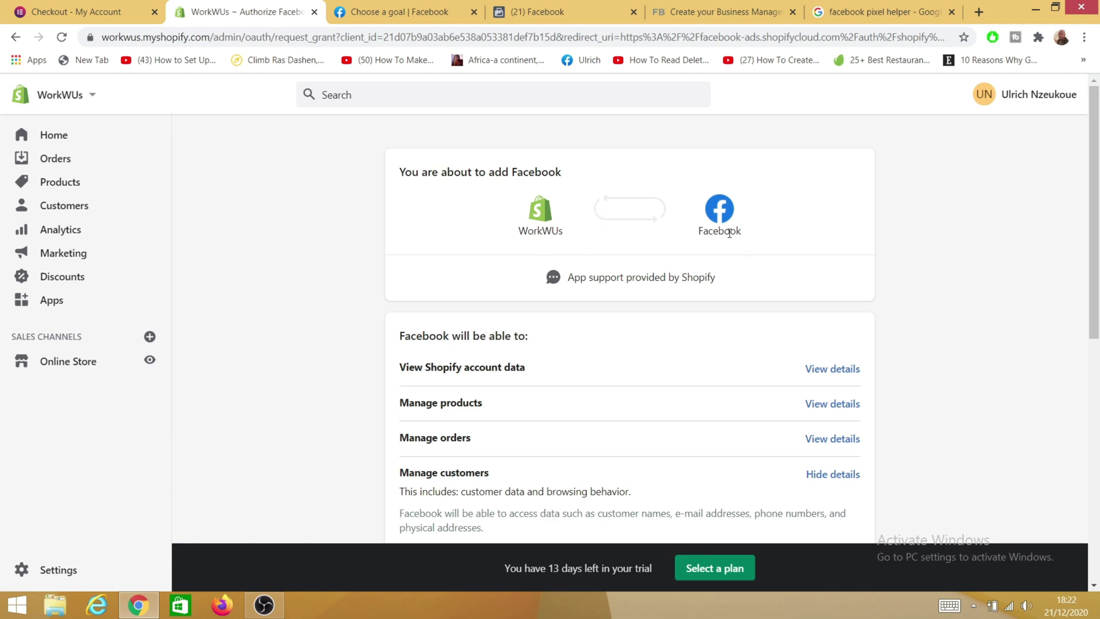
# Review the permissions requested by Facebook and add it as a sales channel to the WorkWUs store
pyautogui.scroll(-8, 710, 250)
pyautogui.scroll(5, 633, 360)
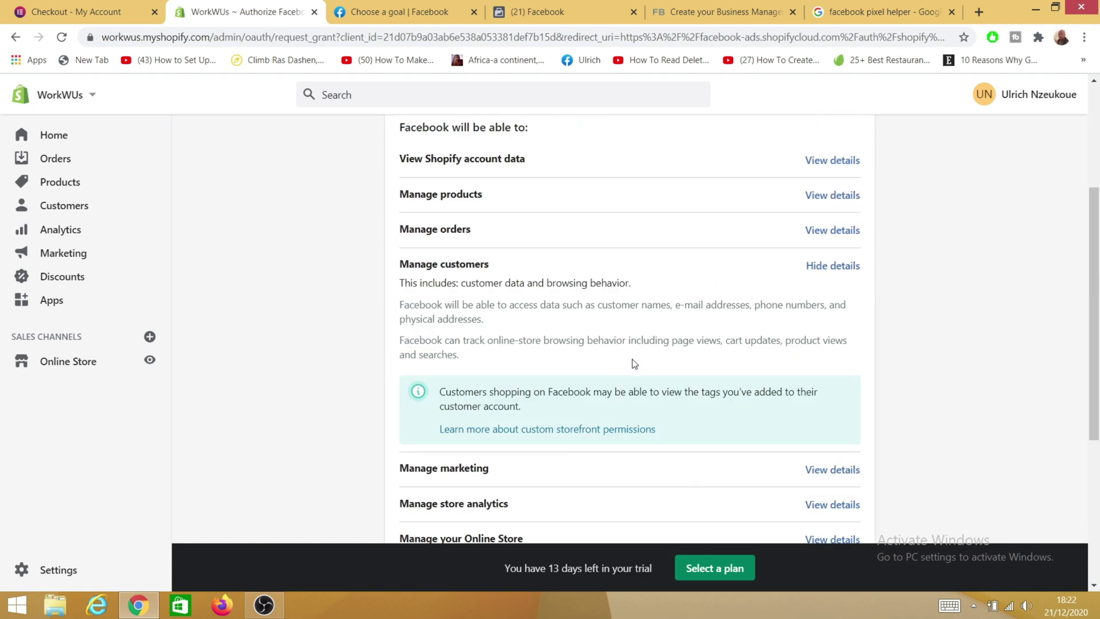
pyautogui.scroll(-5, 657, 328)
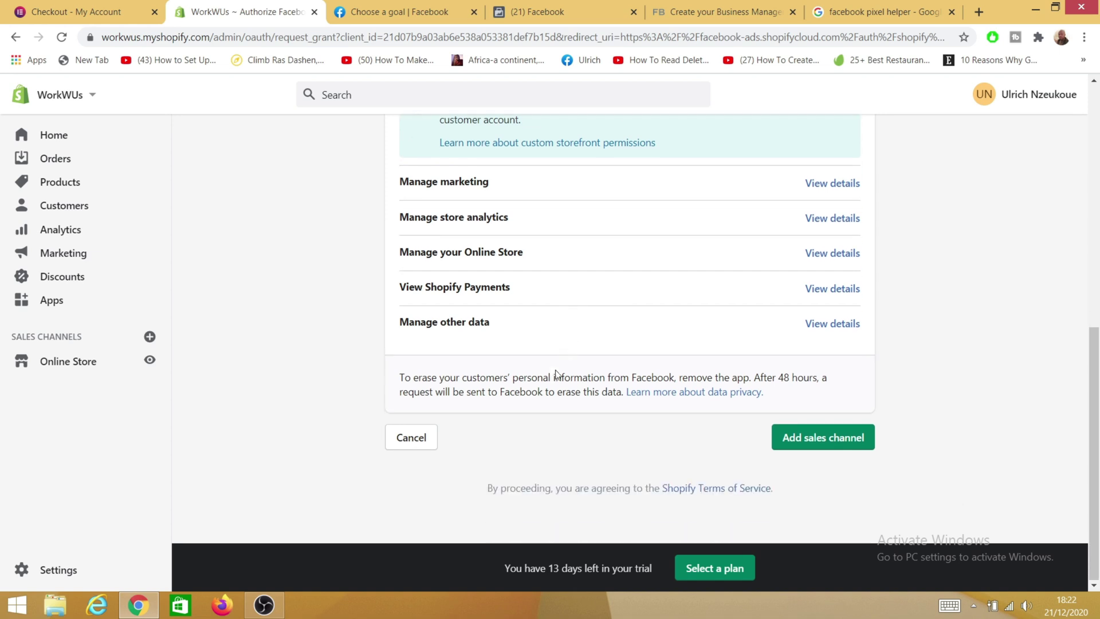
pyautogui.click(827, 442)
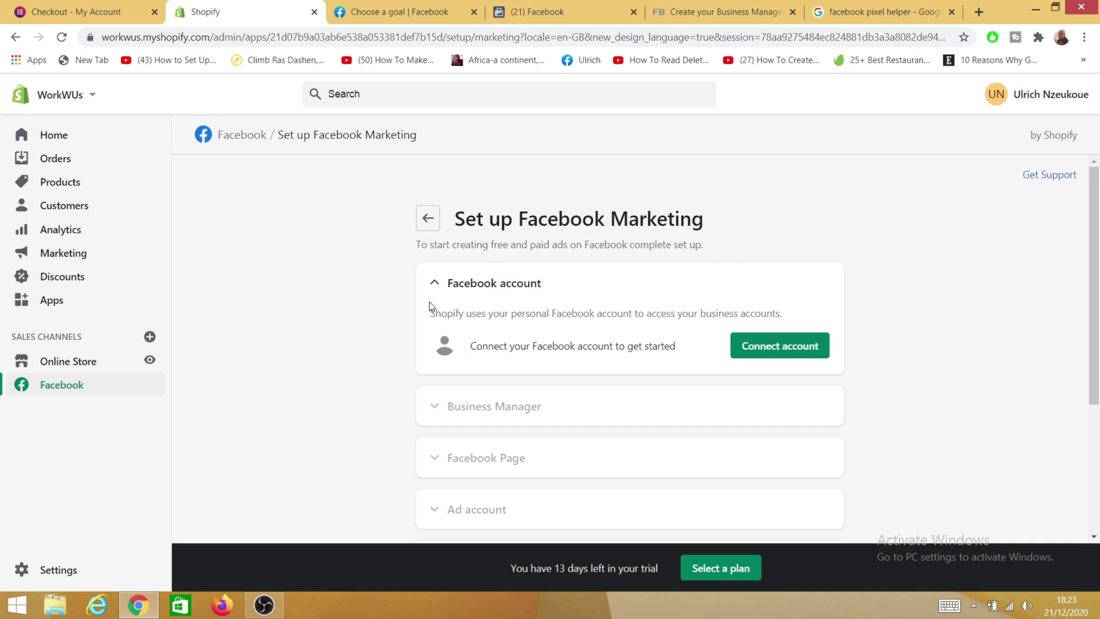
# Connect the personal Facebook account to Shopify, entering the Facebook account password
pyautogui.click(778, 348)
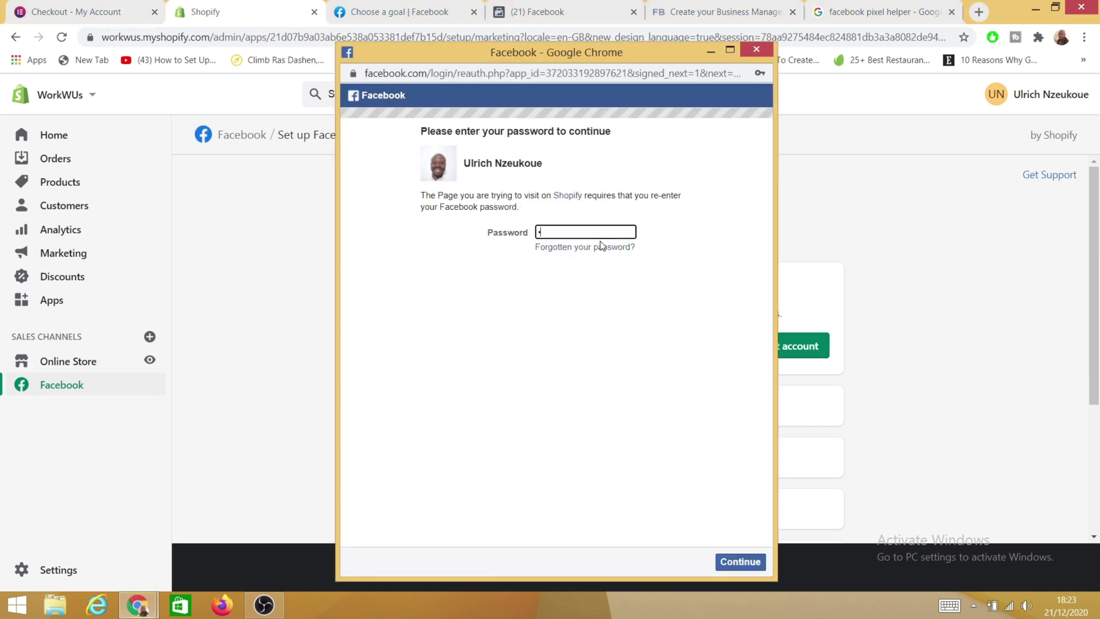
pyautogui.press('Return')
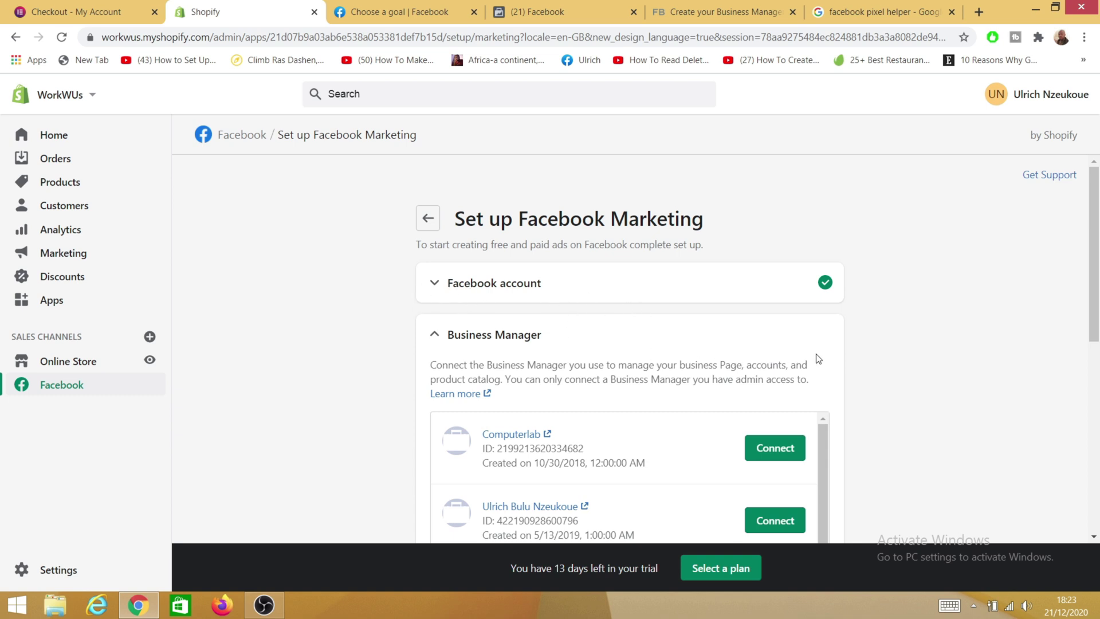
# Check in Events Manager which business is selected there and connect that same Business Manager in the Shopify Facebook setup
pyautogui.scroll(-2, 815, 364)
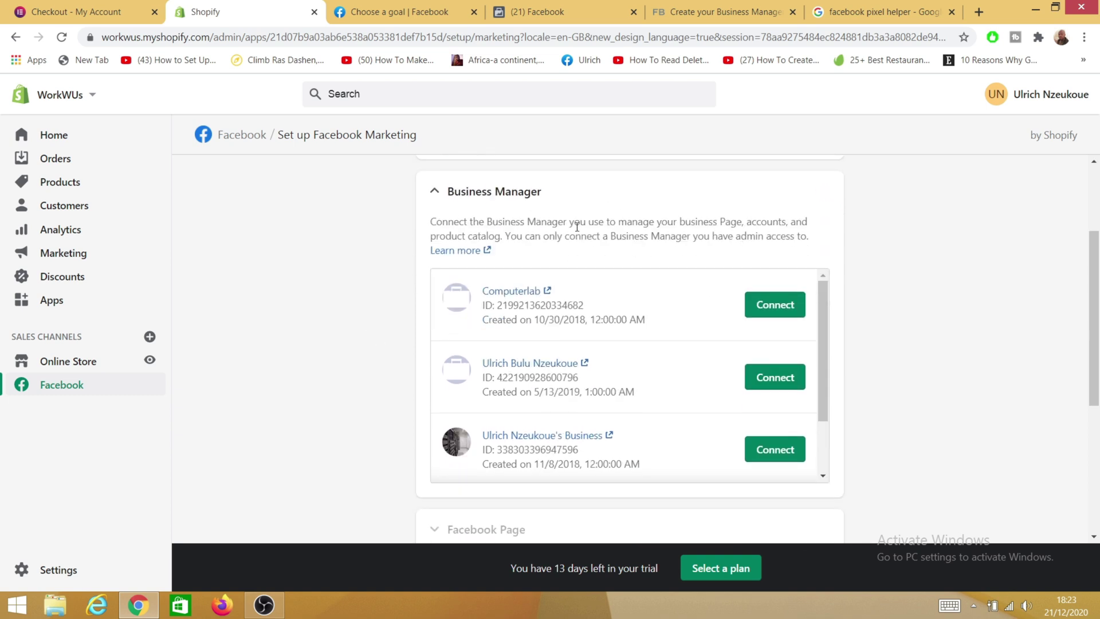
pyautogui.moveTo(823, 315); pyautogui.dragTo(820, 348)
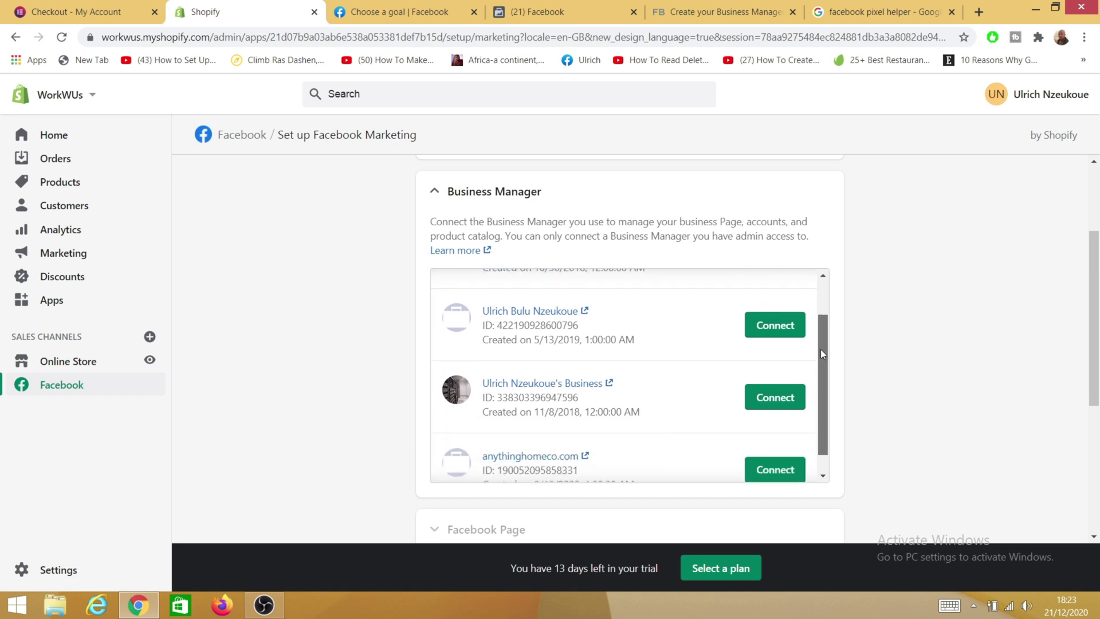
pyautogui.click(552, 12)
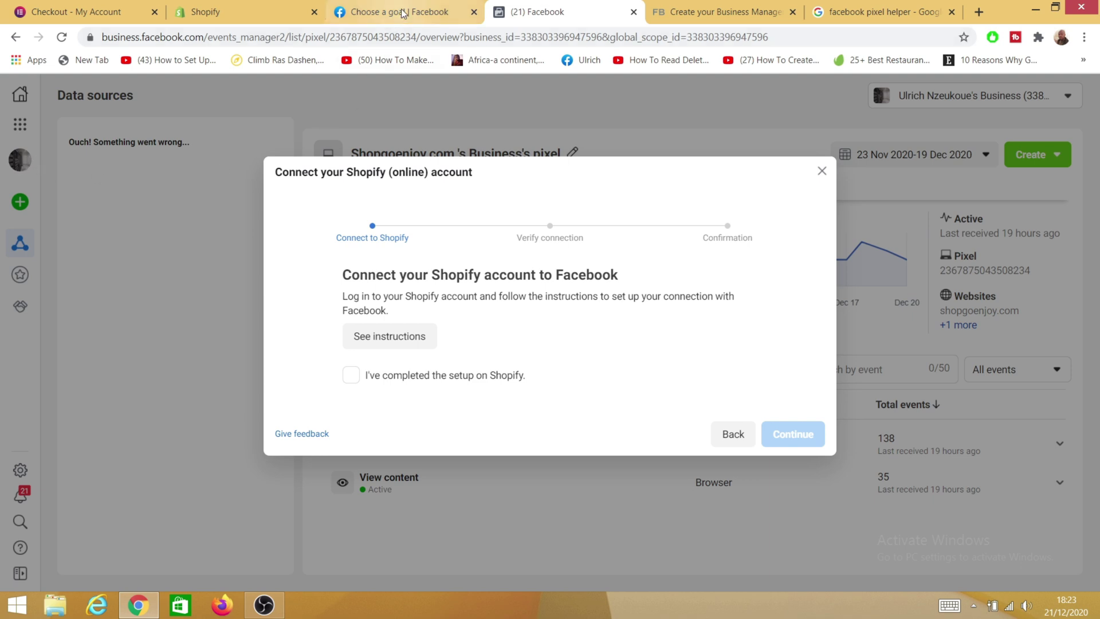
pyautogui.click(230, 16)
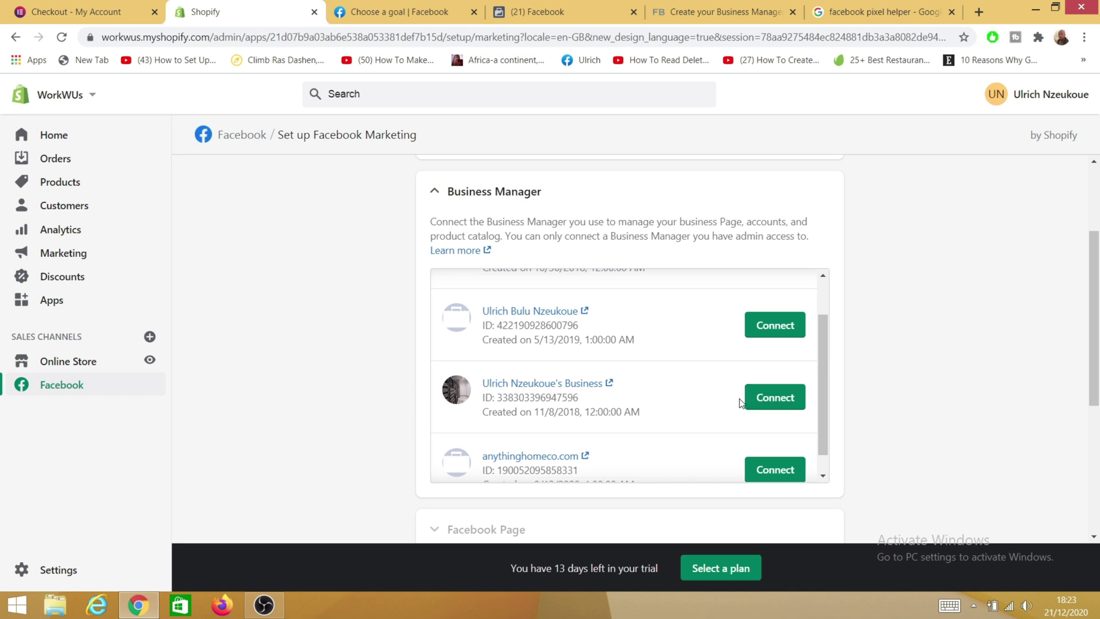
pyautogui.click(776, 398)
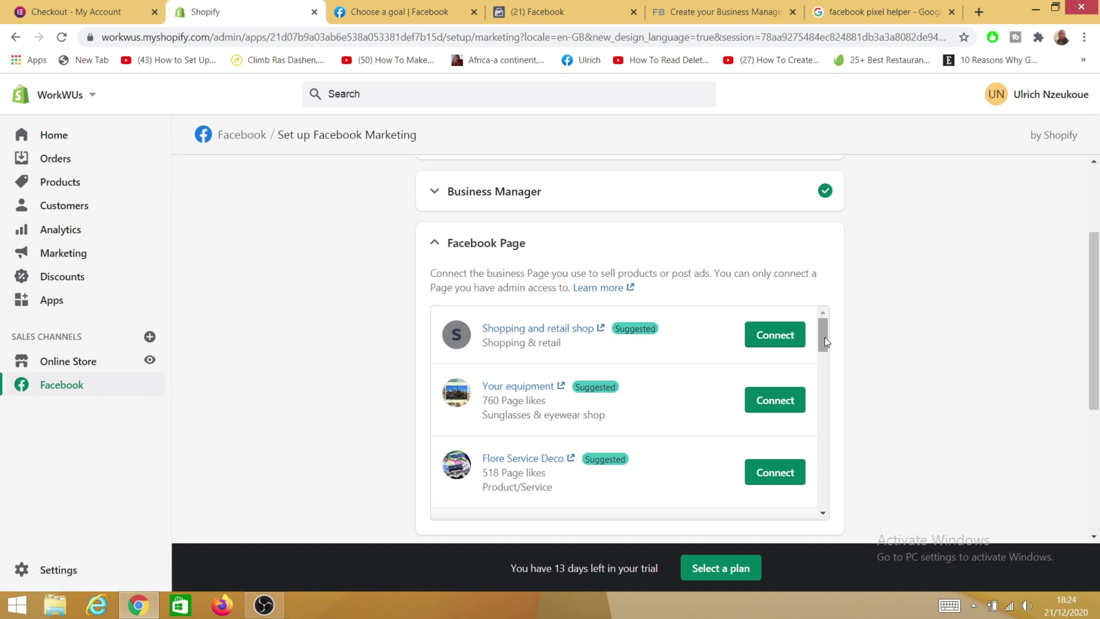
# Look through the available Facebook Pages and connect the "Shopping and retail shop" Page
pyautogui.moveTo(820, 338); pyautogui.dragTo(793, 498)
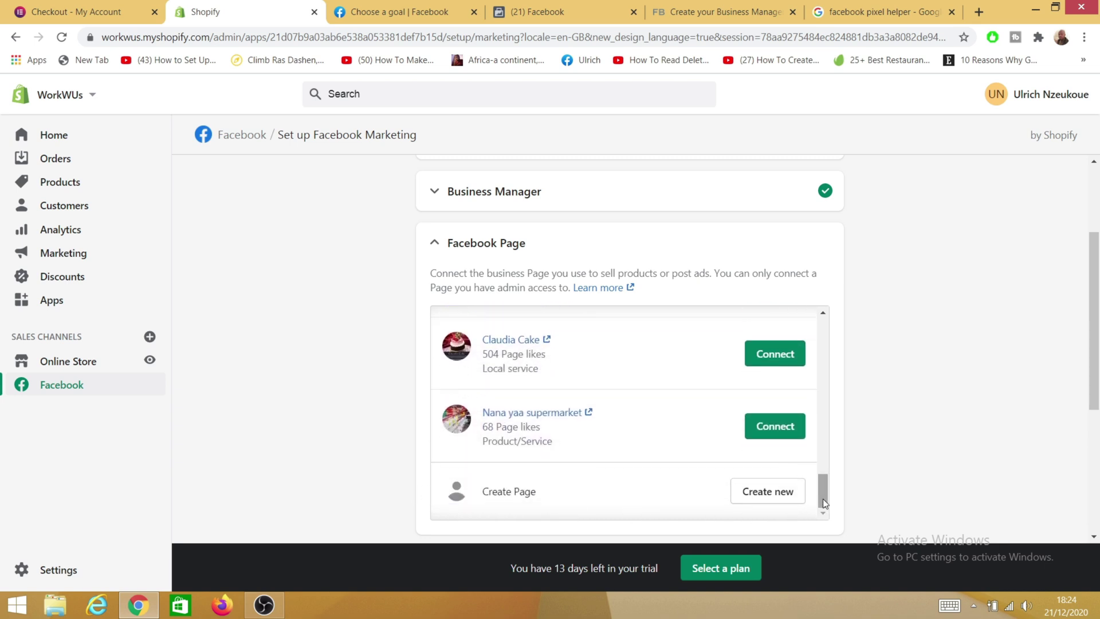
pyautogui.moveTo(823, 498); pyautogui.dragTo(826, 335)
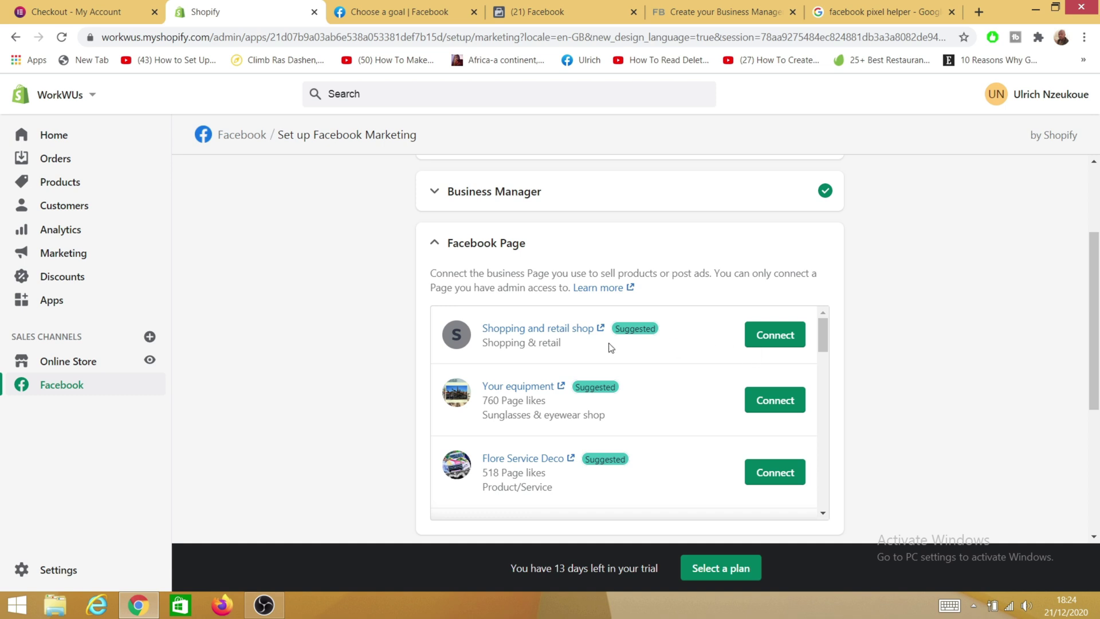
pyautogui.click(783, 338)
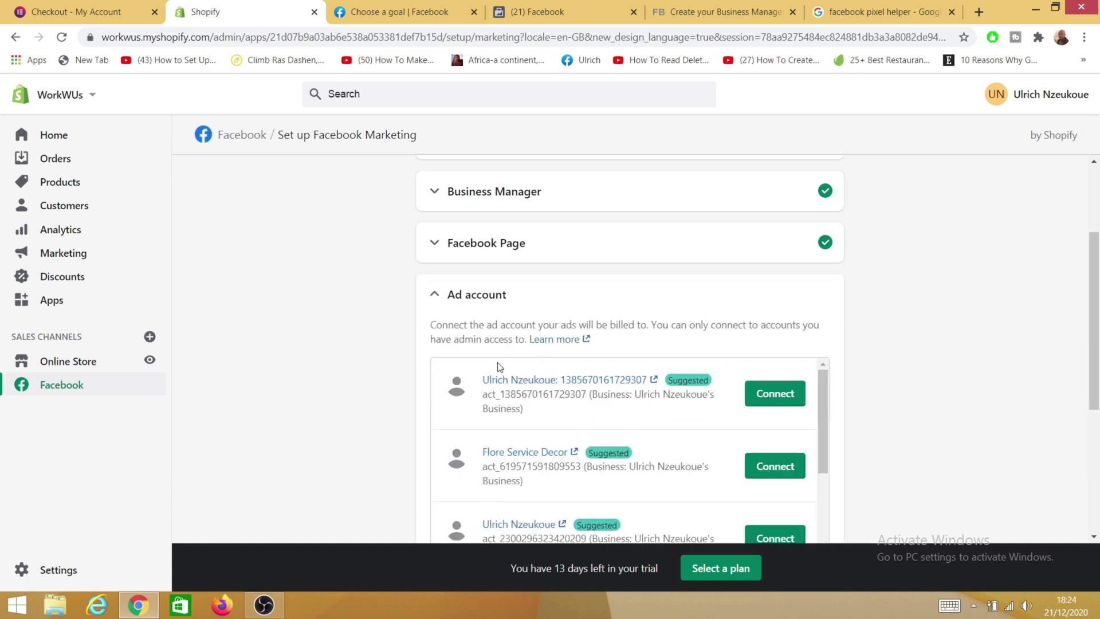
# Look through the available ad accounts and connect the Flore Service Decor ad account
pyautogui.moveTo(823, 401); pyautogui.dragTo(817, 467)
pyautogui.scroll(5, 776, 464)
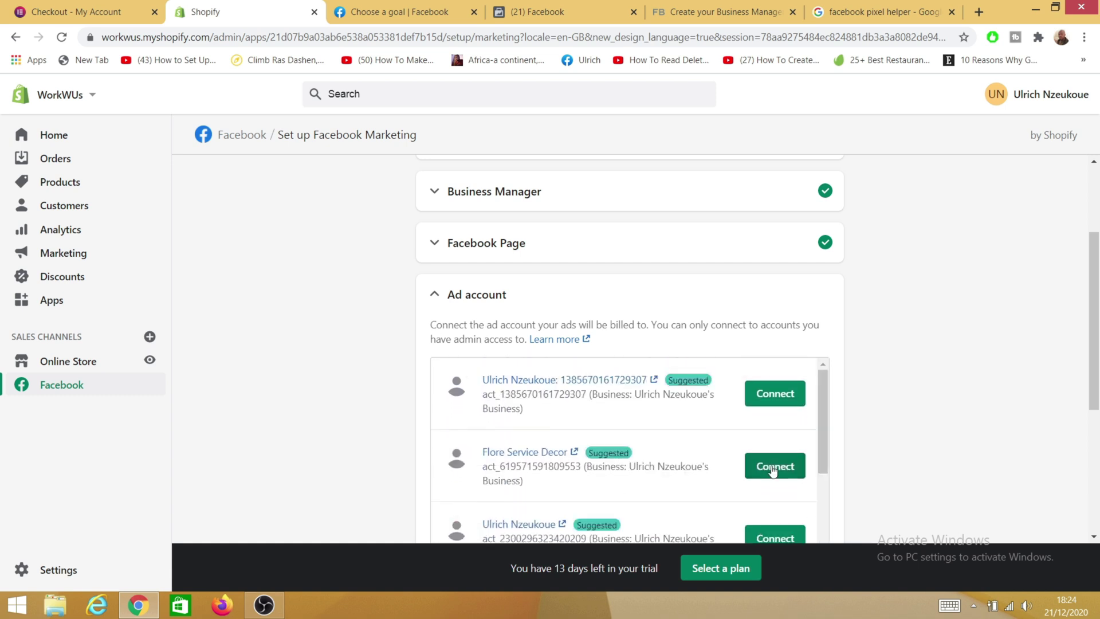
pyautogui.click(774, 466)
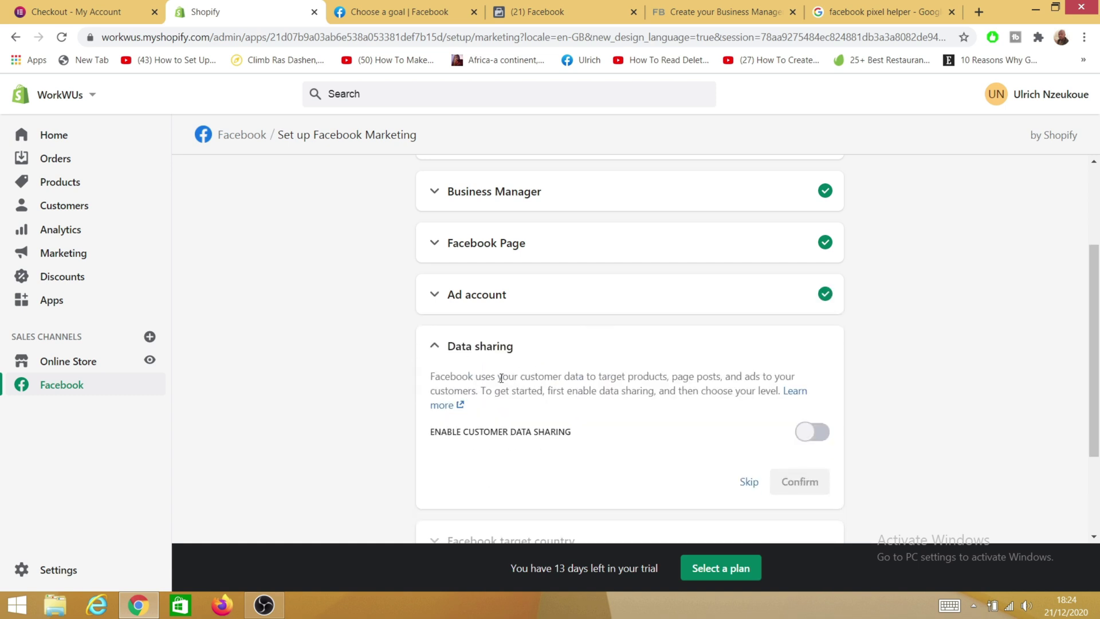
# Enable customer data sharing with Facebook and set its level to Maximum
pyautogui.moveTo(1094, 364); pyautogui.dragTo(1084, 435)
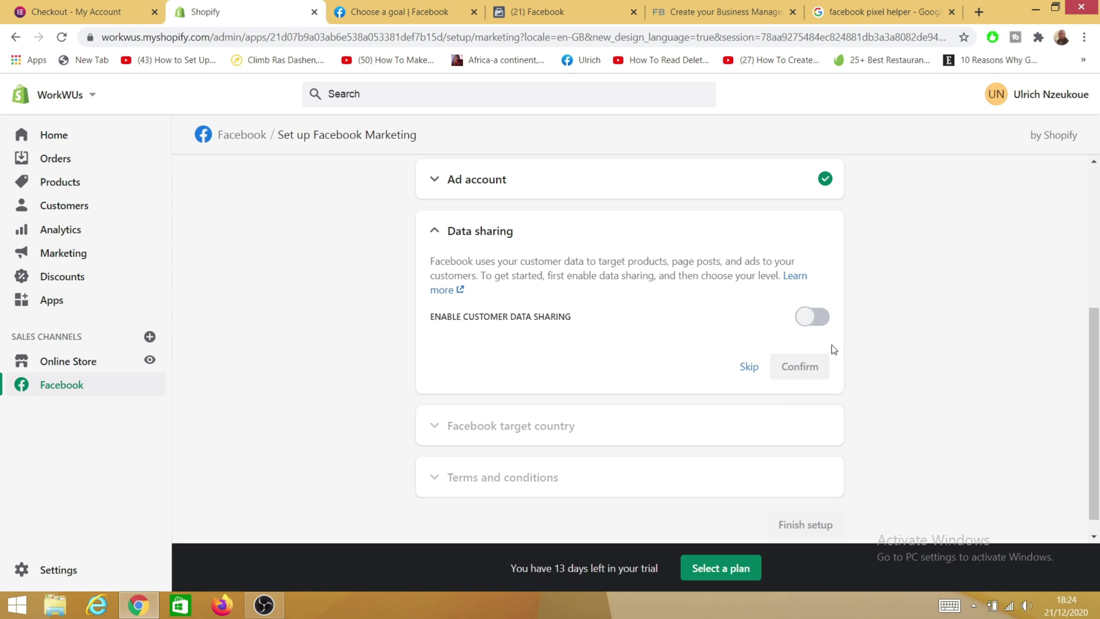
pyautogui.click(817, 317)
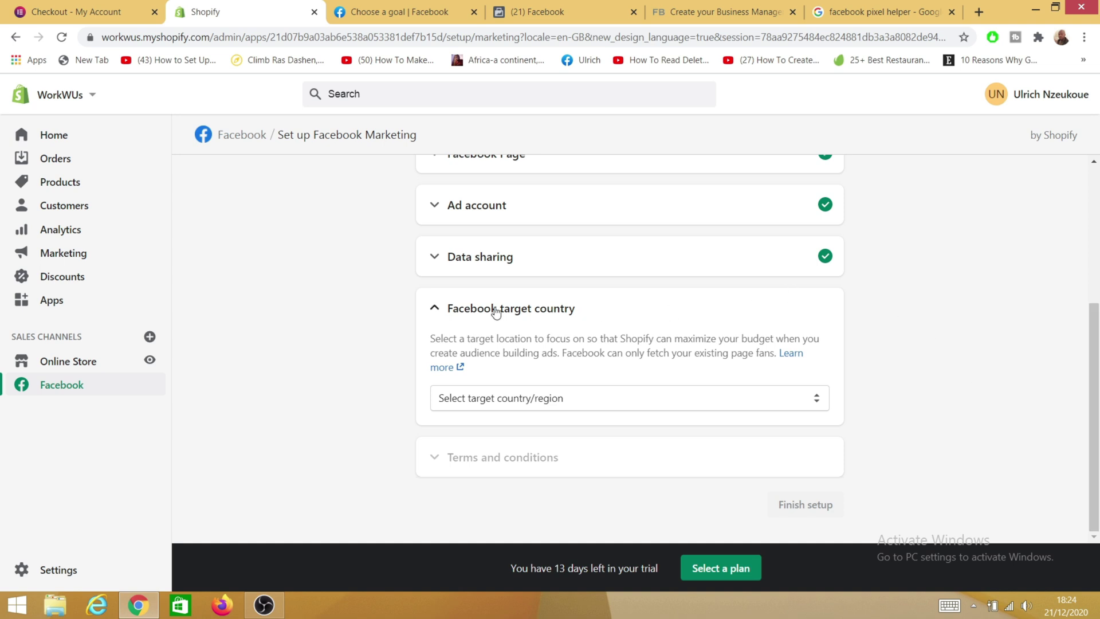
pyautogui.click(437, 259)
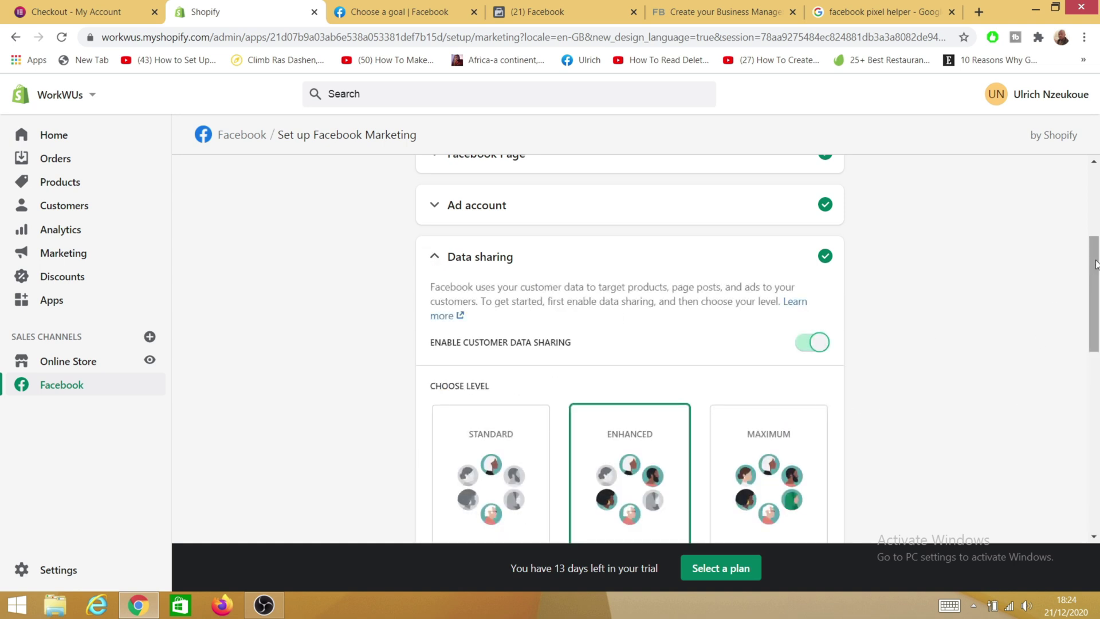
pyautogui.scroll(-2, 1094, 267)
pyautogui.scroll(2, 1095, 267)
pyautogui.scroll(1, 1095, 266)
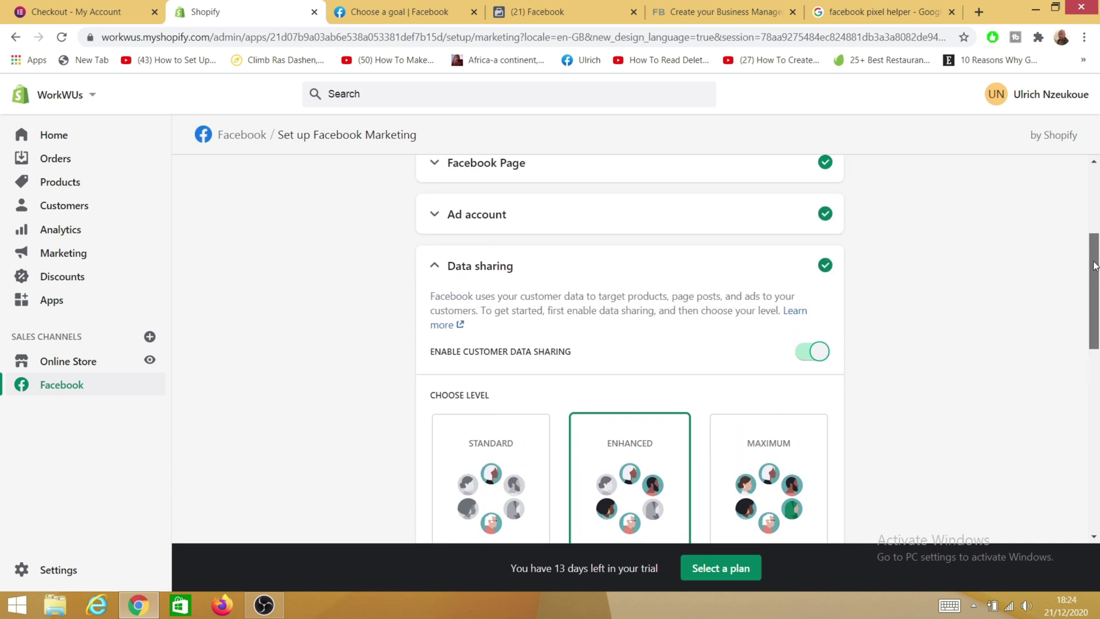
pyautogui.moveTo(1095, 265); pyautogui.dragTo(1097, 278)
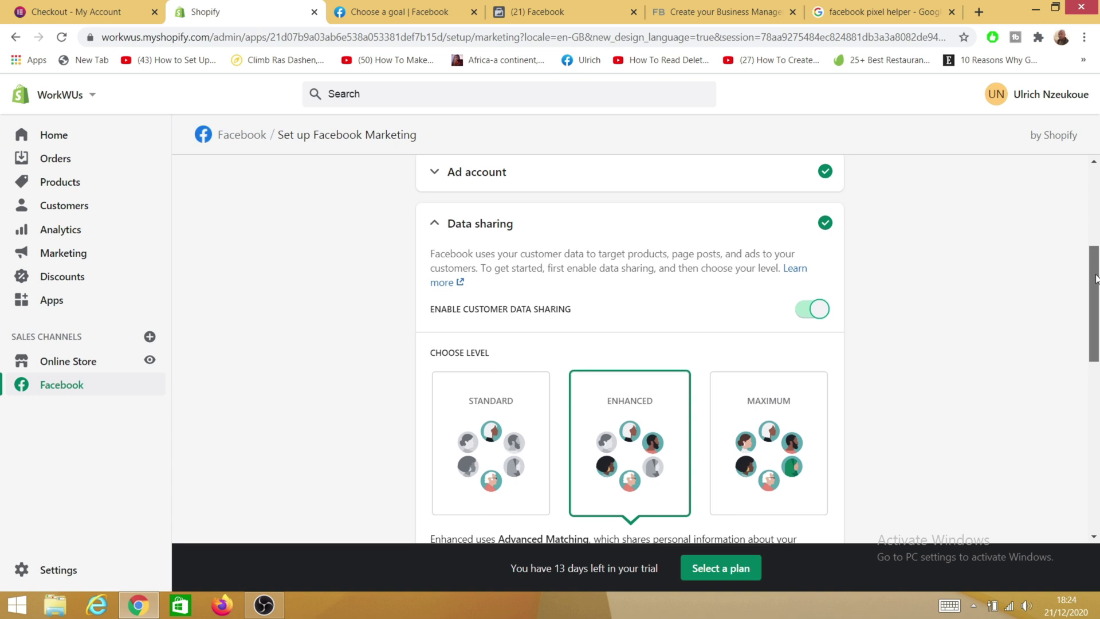
pyautogui.moveTo(1096, 278); pyautogui.dragTo(1096, 277)
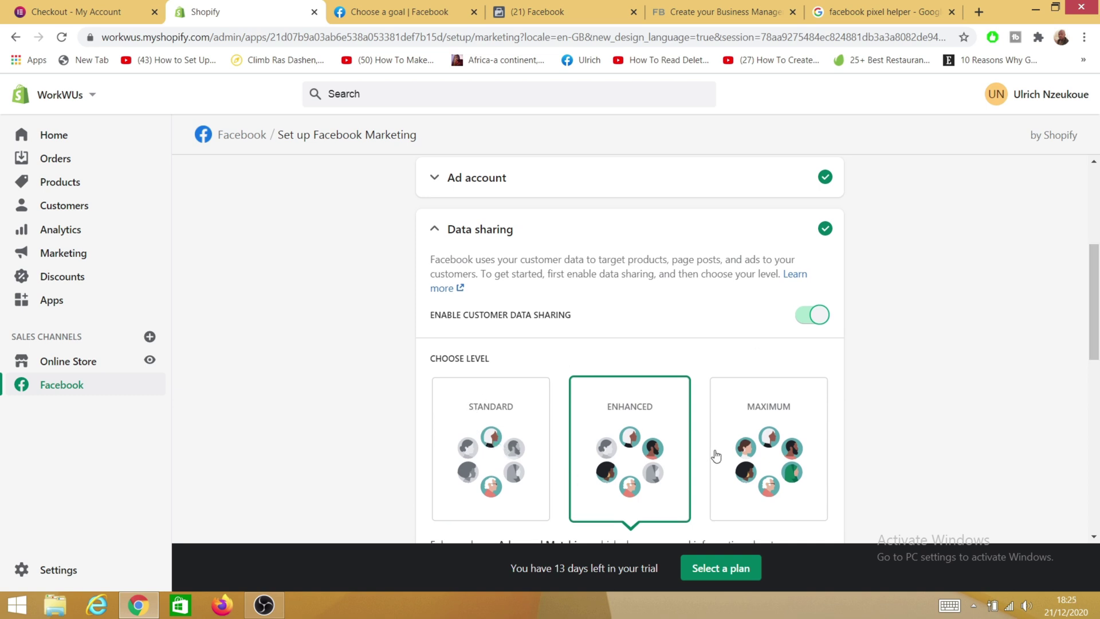
pyautogui.click(766, 436)
pyautogui.moveTo(1096, 329); pyautogui.dragTo(1086, 442)
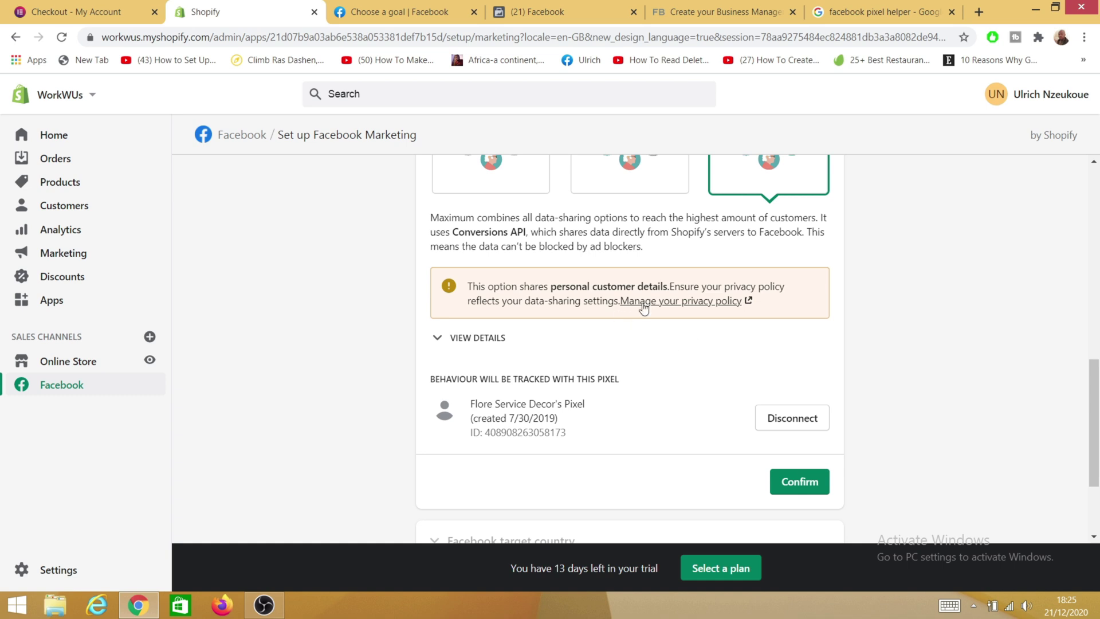
pyautogui.scroll(-3, 648, 300)
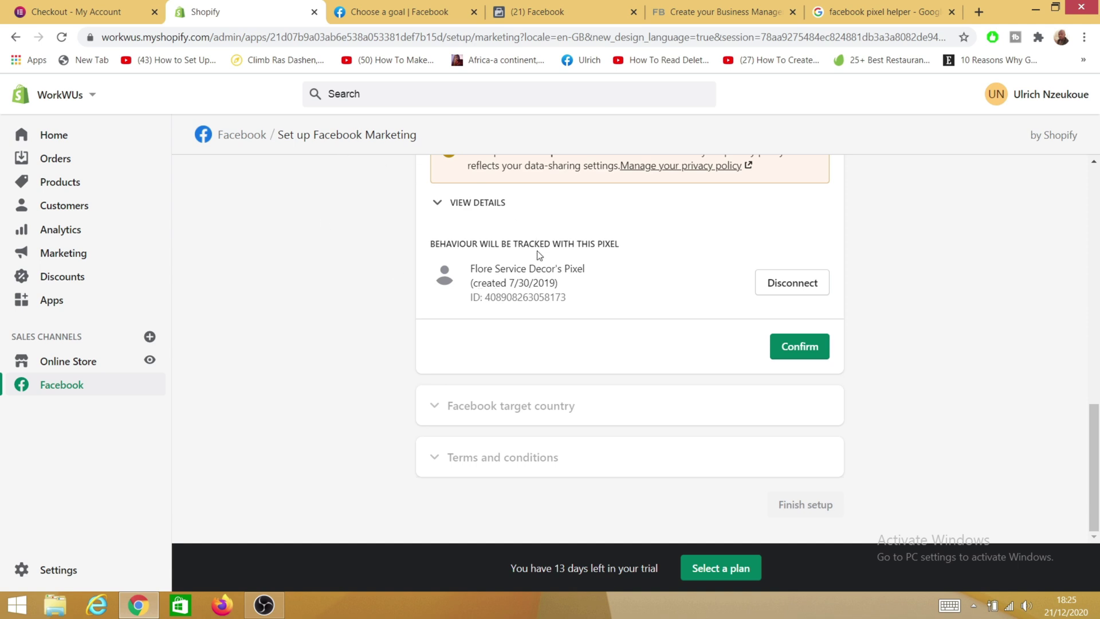
pyautogui.click(524, 21)
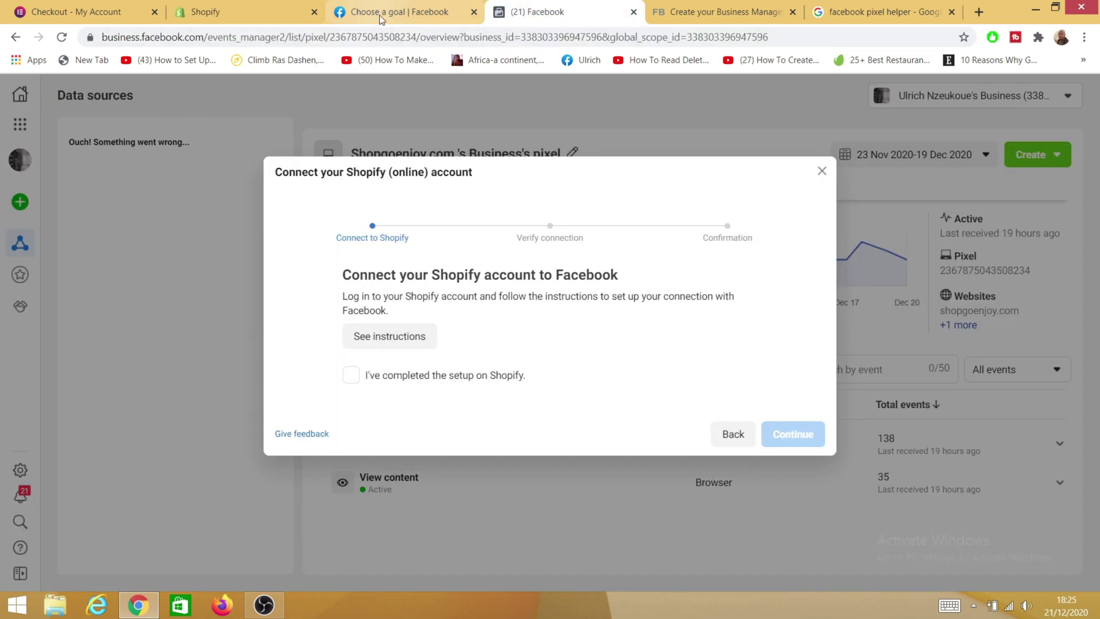
pyautogui.click(214, 13)
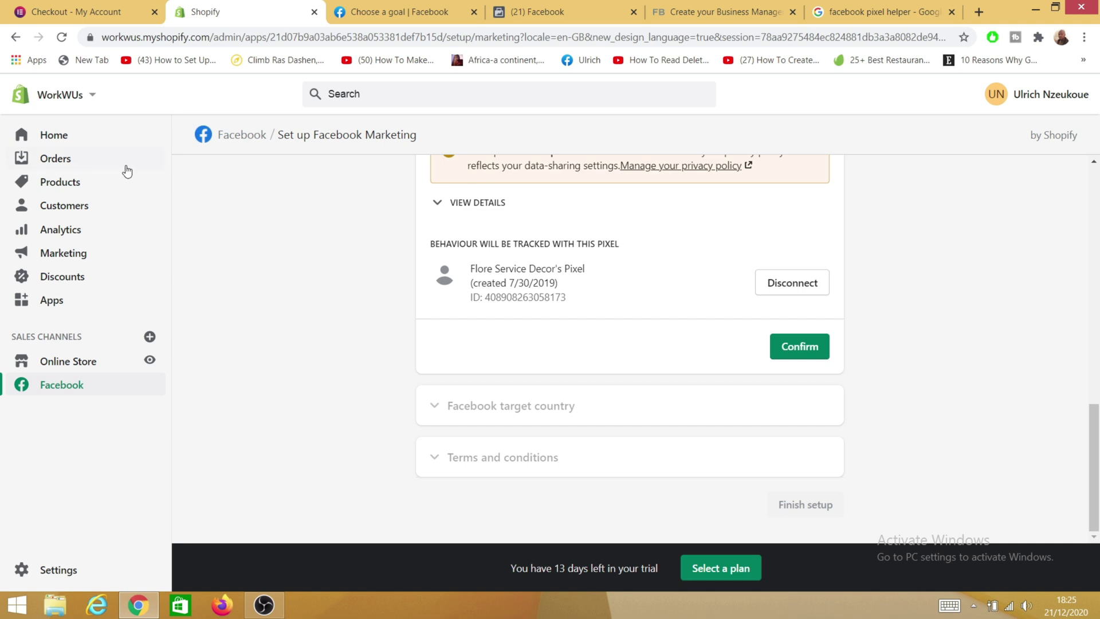
pyautogui.click(799, 285)
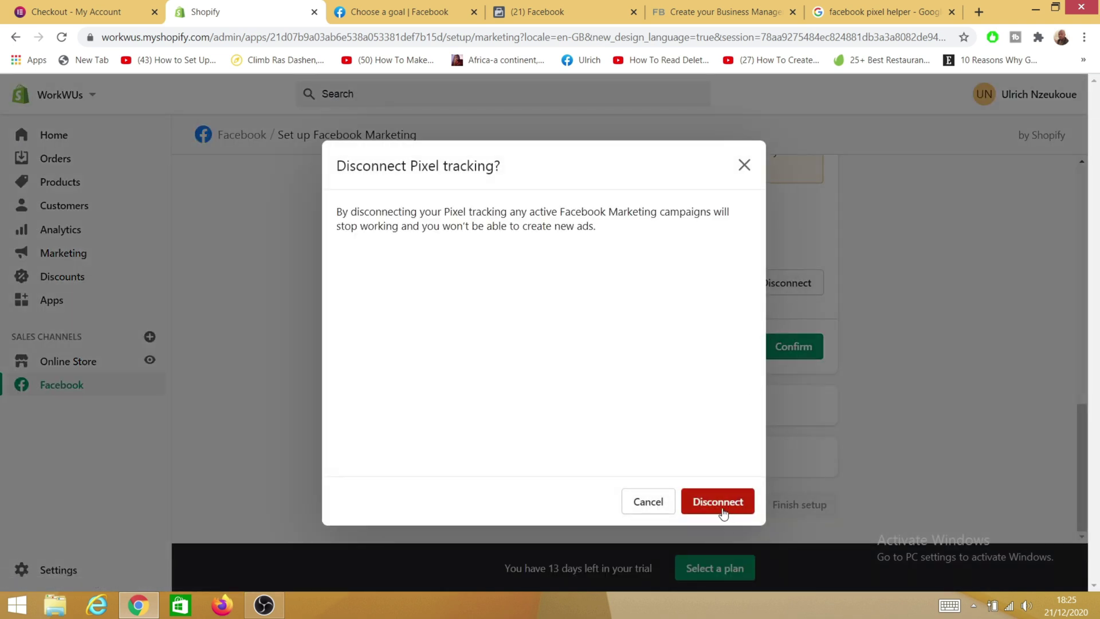
pyautogui.click(720, 510)
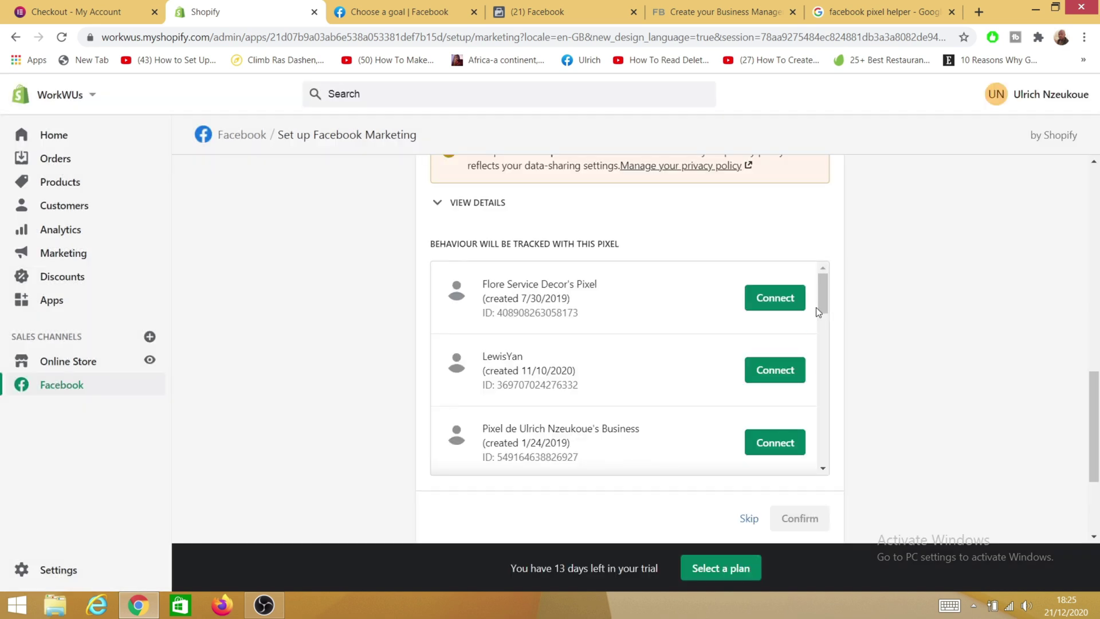
# Connect the shoppixel pixel for behaviour tracking and confirm the data sharing settings
pyautogui.moveTo(821, 292); pyautogui.dragTo(816, 445)
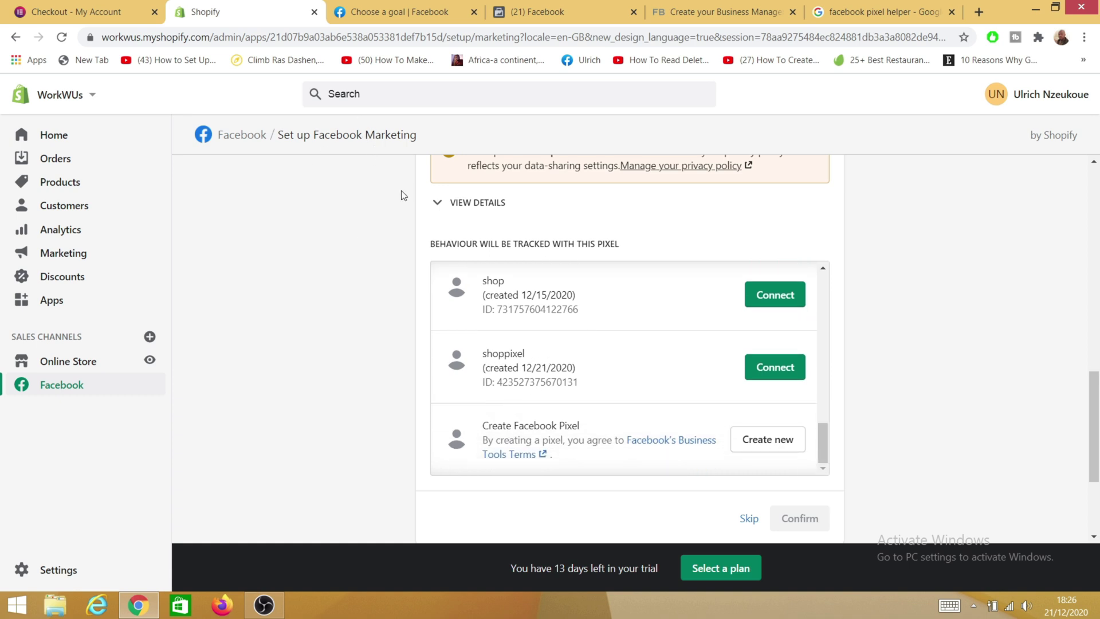
pyautogui.click(773, 371)
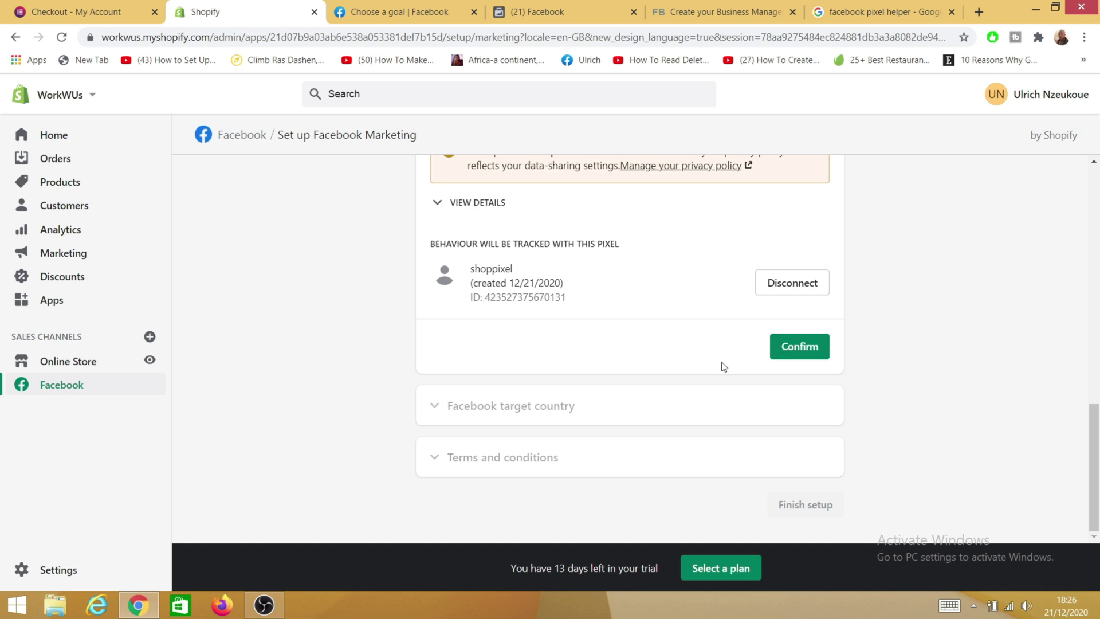
pyautogui.click(802, 351)
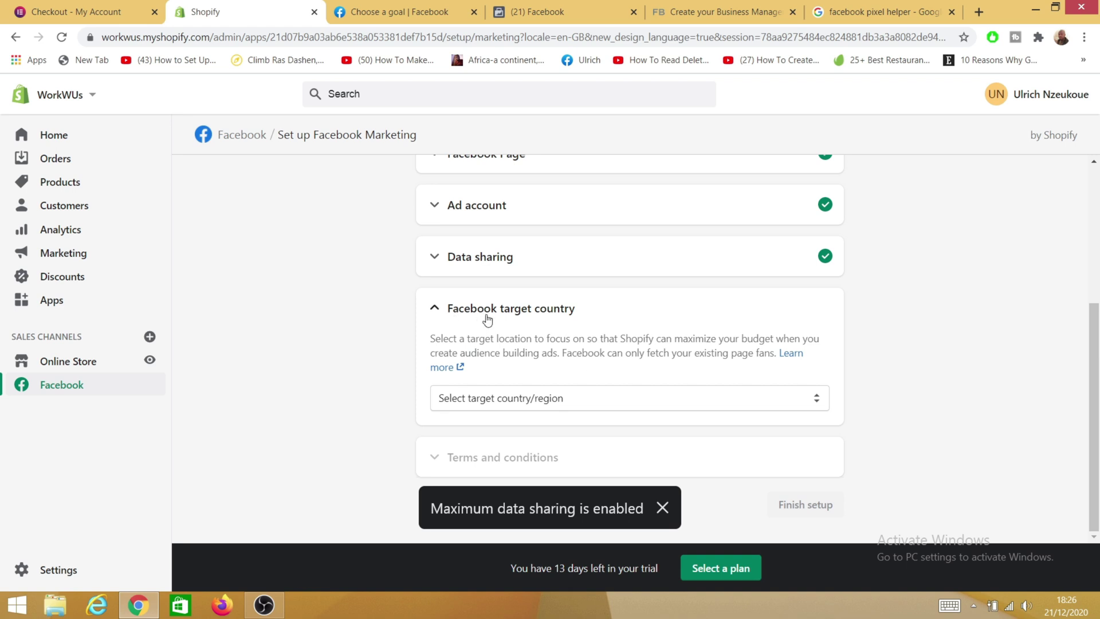
# Set the Facebook target country to United Kingdom
pyautogui.click(791, 398)
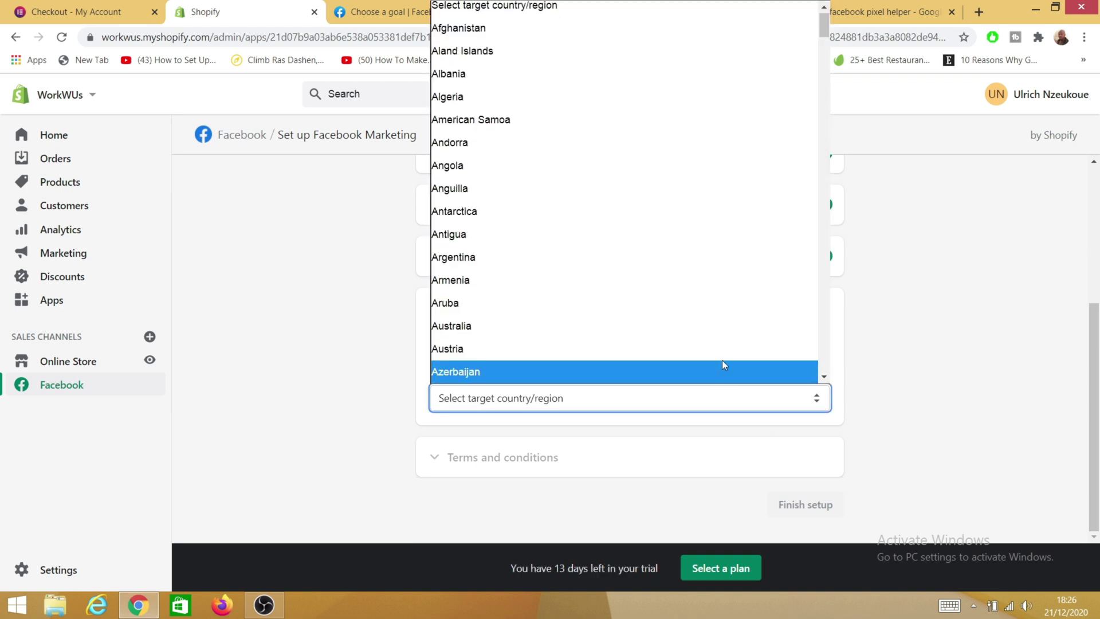
pyautogui.moveTo(824, 20); pyautogui.dragTo(794, 351)
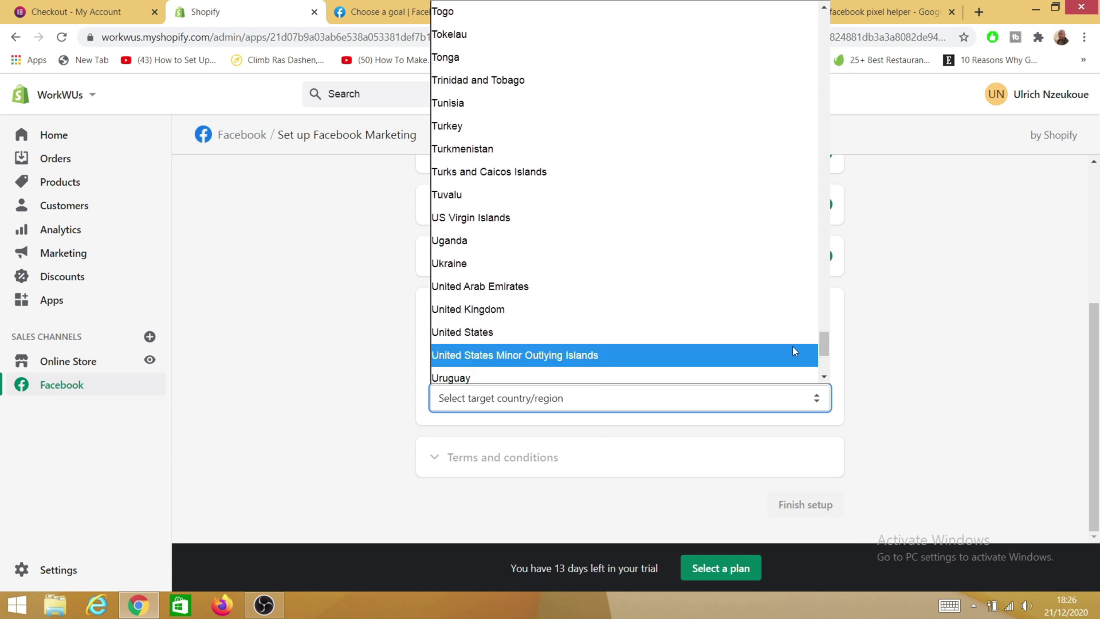
pyautogui.click(488, 309)
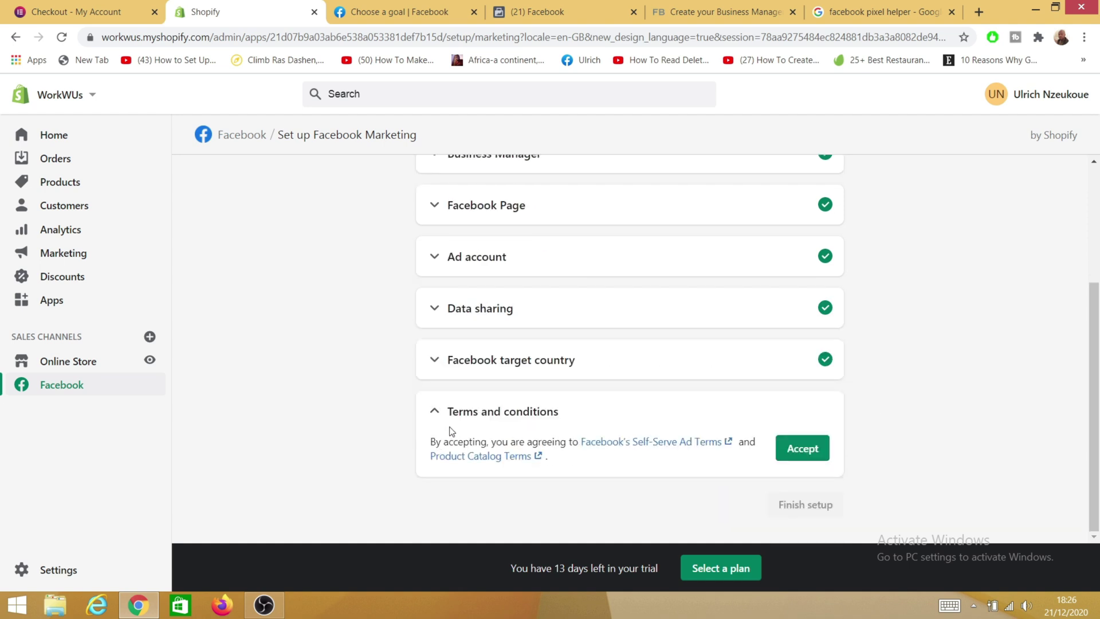
# Accept Facebook's terms and conditions and finish the Facebook Marketing setup
pyautogui.click(795, 452)
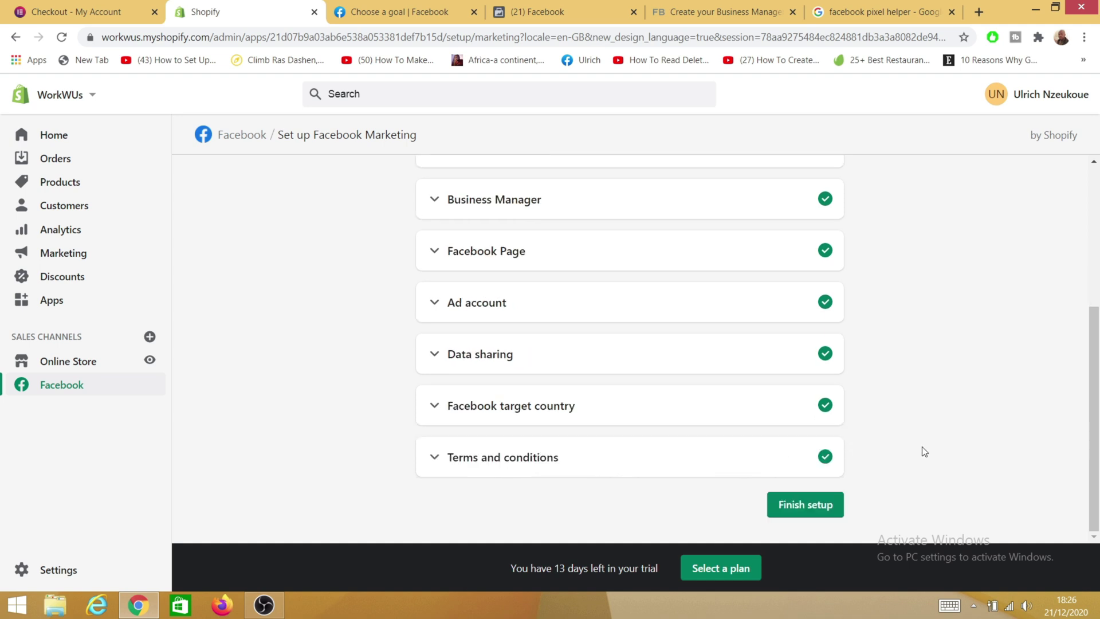
pyautogui.click(800, 505)
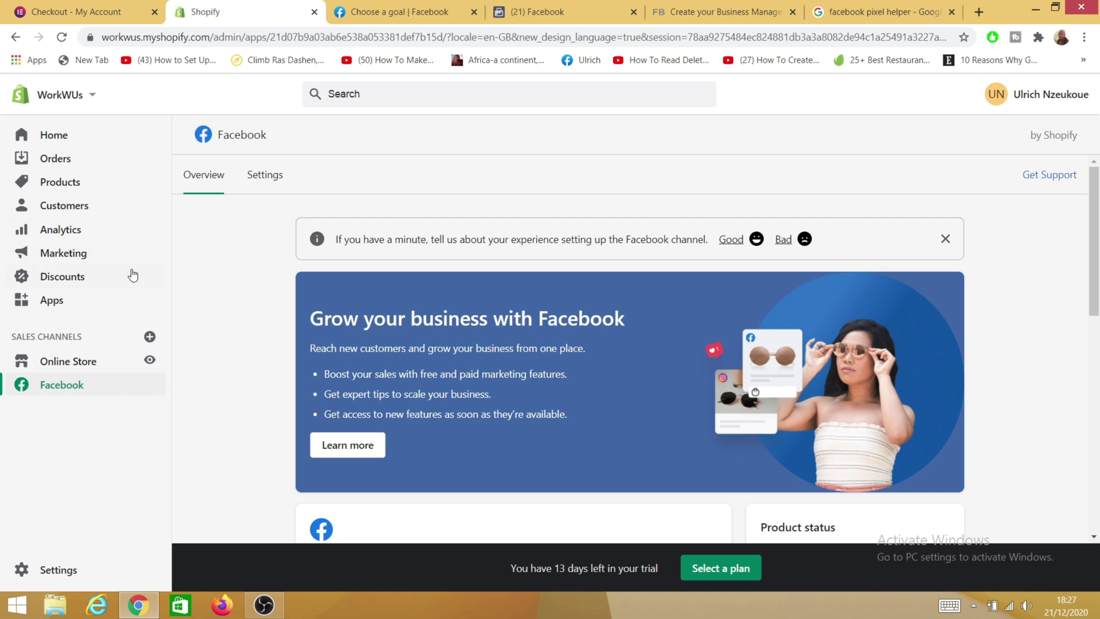
# Review the Facebook channel's connected accounts and its data sharing settings, including the sharing level and the pixel used for tracking
pyautogui.click(277, 175)
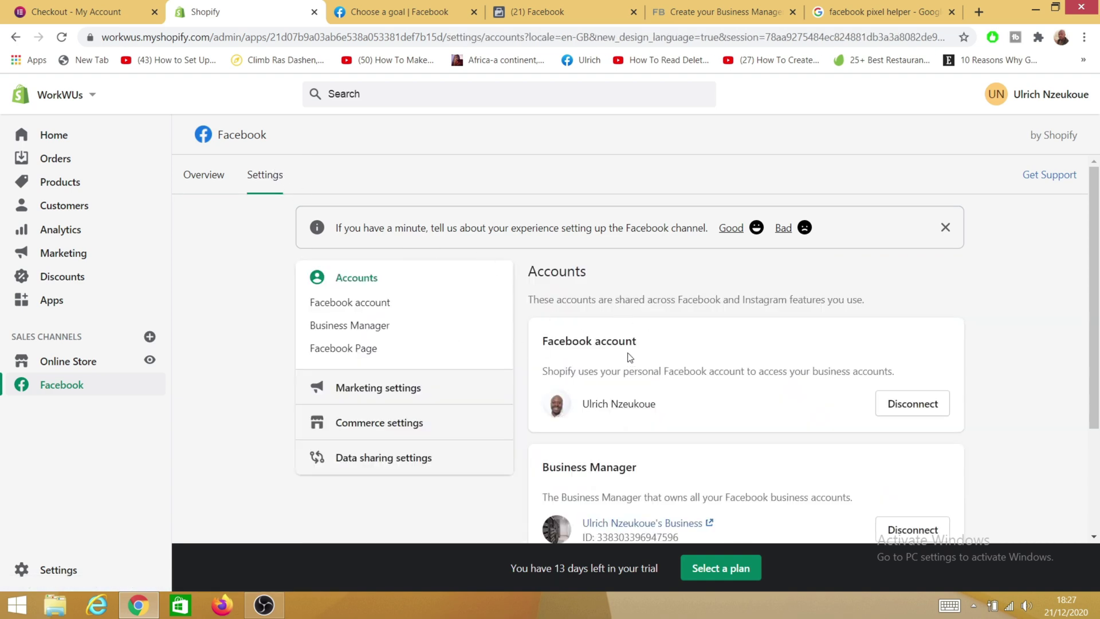
pyautogui.scroll(-3, 682, 420)
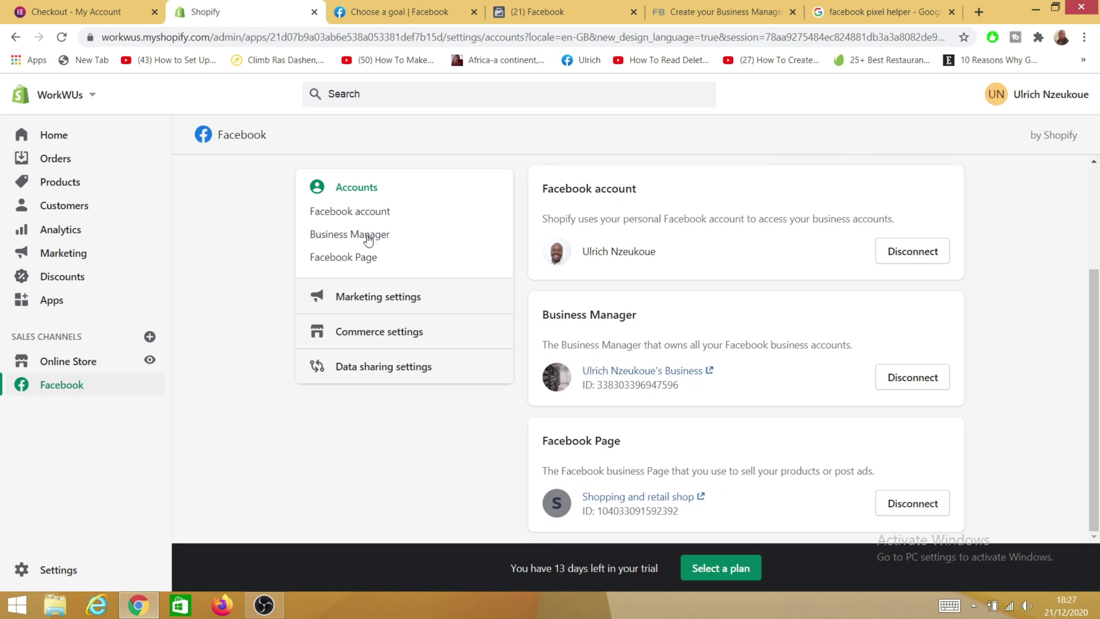
pyautogui.click(374, 376)
pyautogui.scroll(-10, 774, 392)
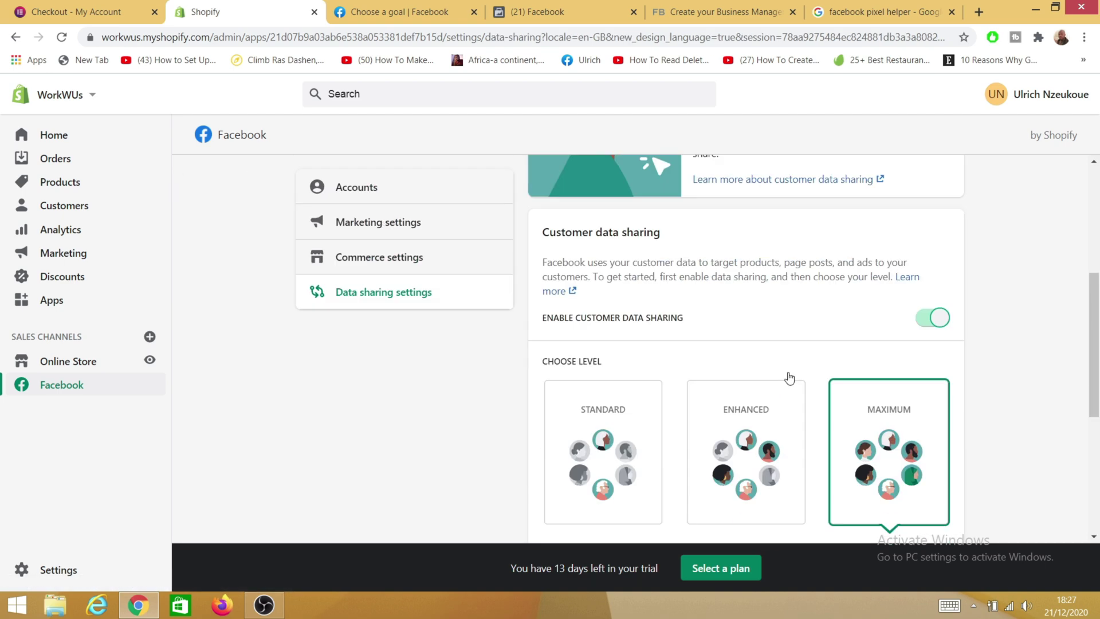
pyautogui.scroll(8, 747, 385)
pyautogui.scroll(-3, 902, 394)
pyautogui.scroll(-3, 766, 386)
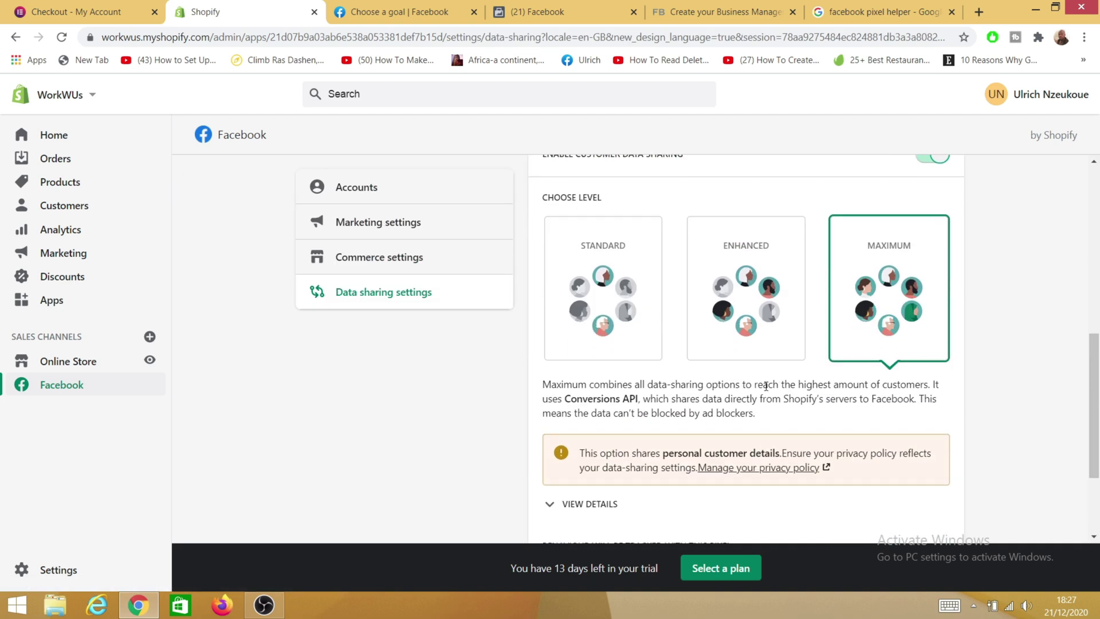
pyautogui.scroll(-3, 961, 398)
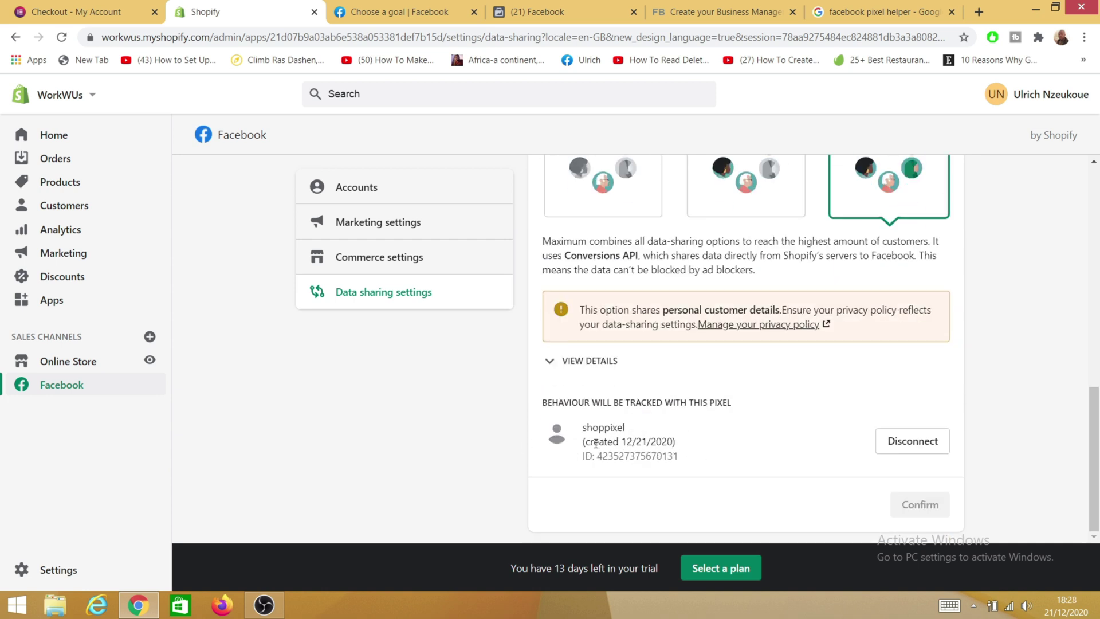
pyautogui.scroll(6, 650, 438)
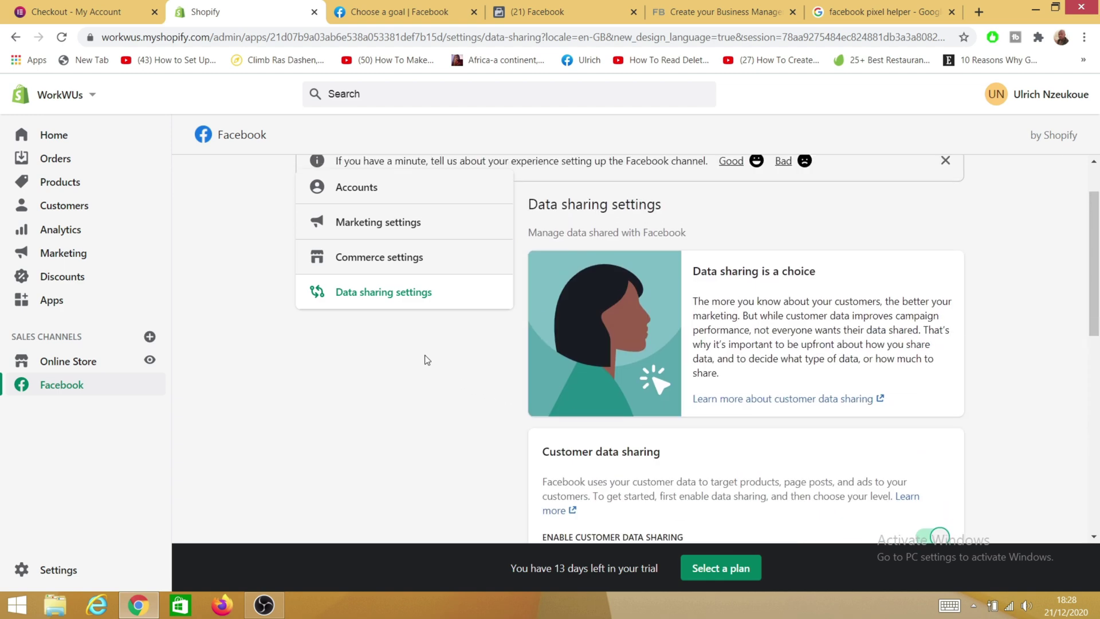
pyautogui.scroll(5, 466, 341)
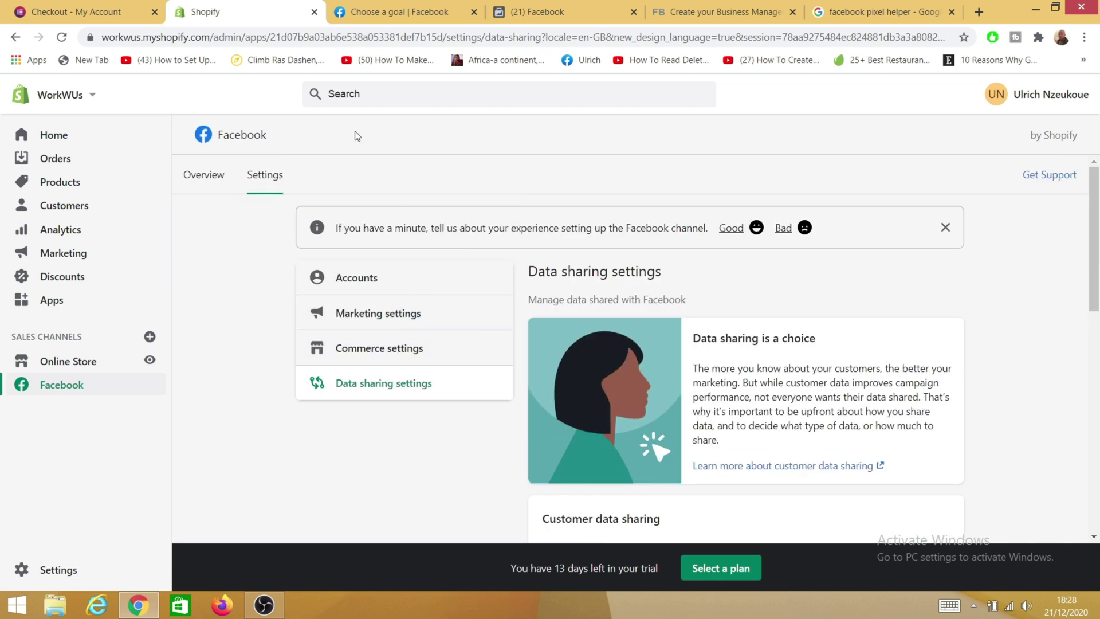
# Return to Events Manager and mark the Shopify setup as completed, continuing to the connection verification
pyautogui.click(537, 19)
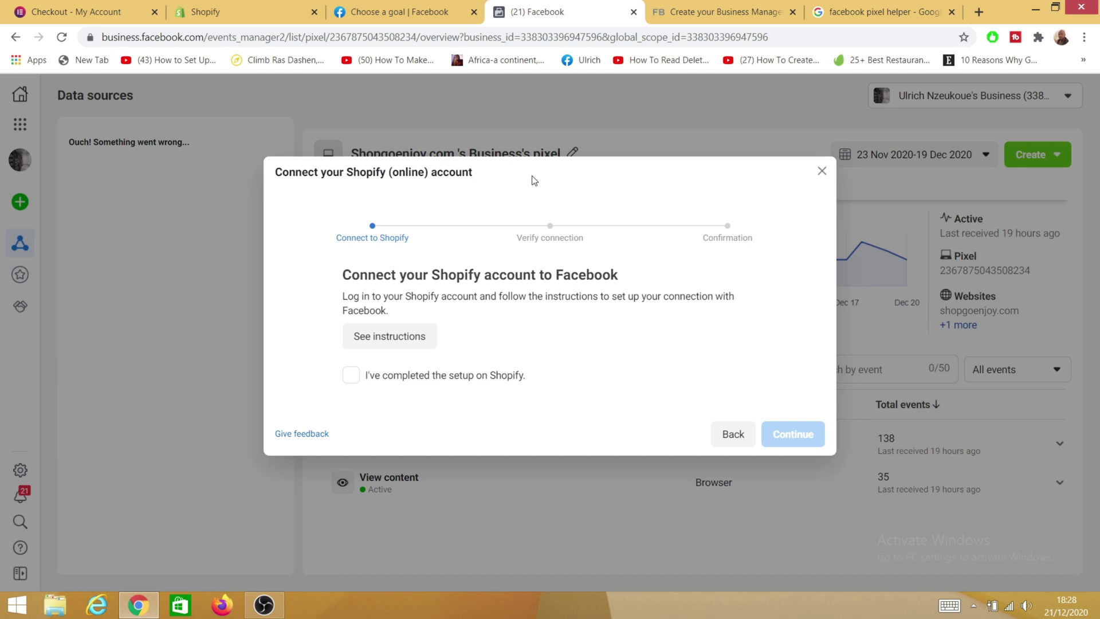
pyautogui.click(351, 378)
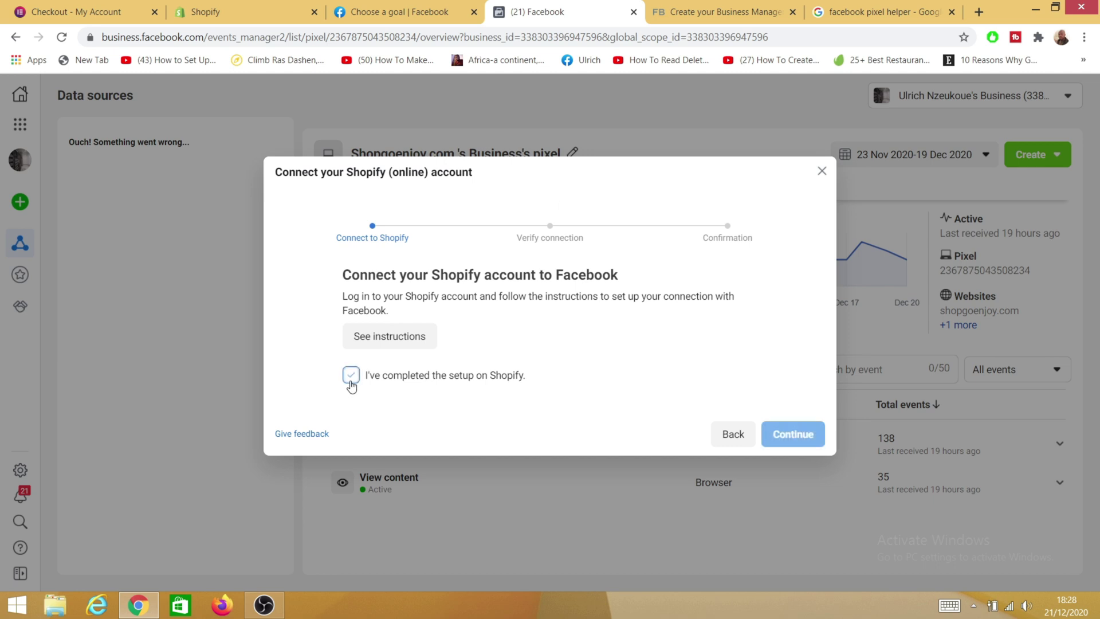
pyautogui.click(794, 435)
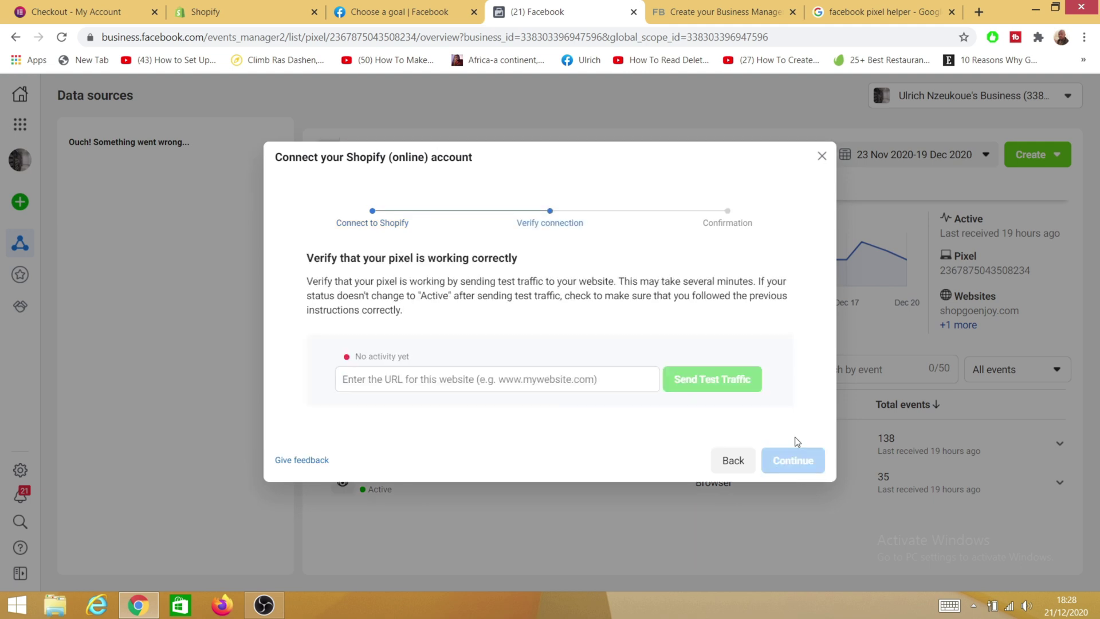
# Copy the primary domain digitalmediamarketing1.com from Shopify's domain settings and send test traffic to it from the pixel verification
pyautogui.click(372, 385)
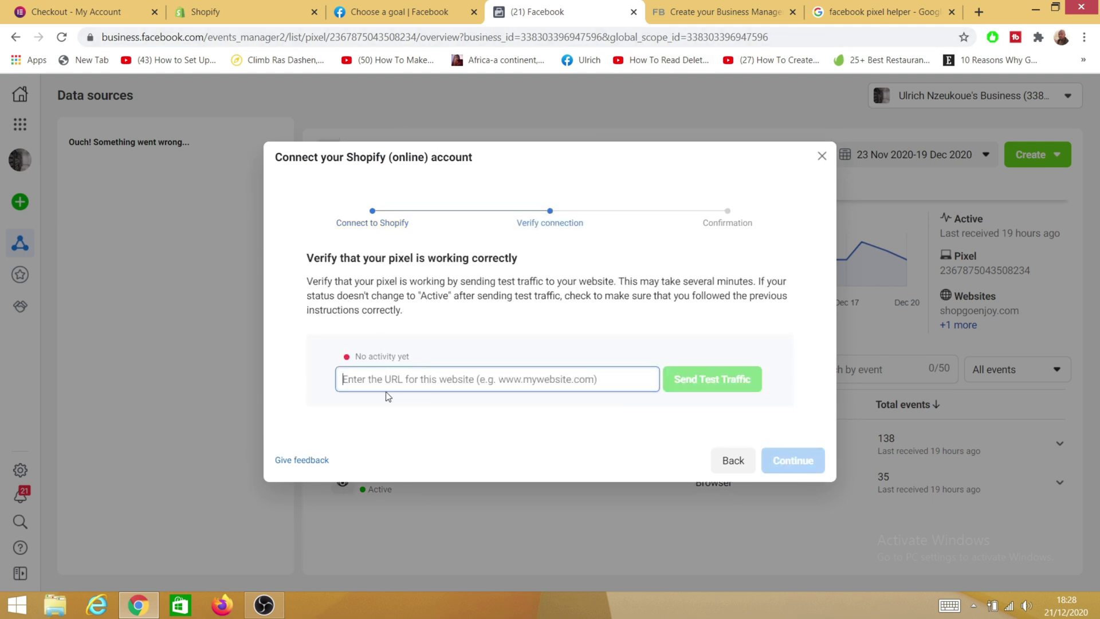
pyautogui.click(252, 12)
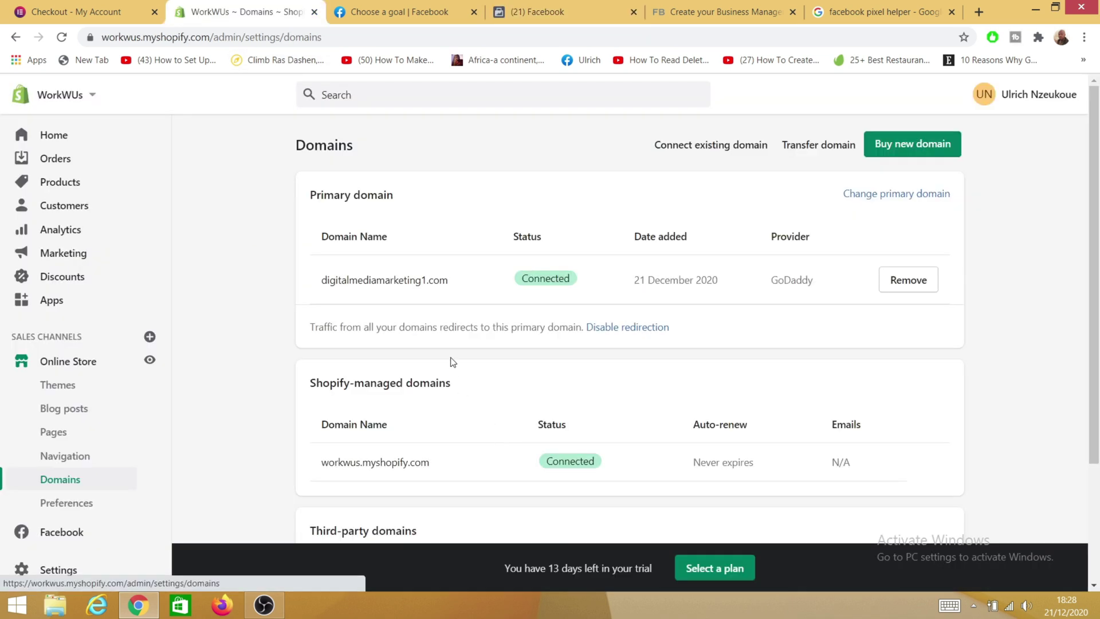
pyautogui.moveTo(451, 280); pyautogui.dragTo(324, 284)
pyautogui.hotkey('ctrl', 'c')
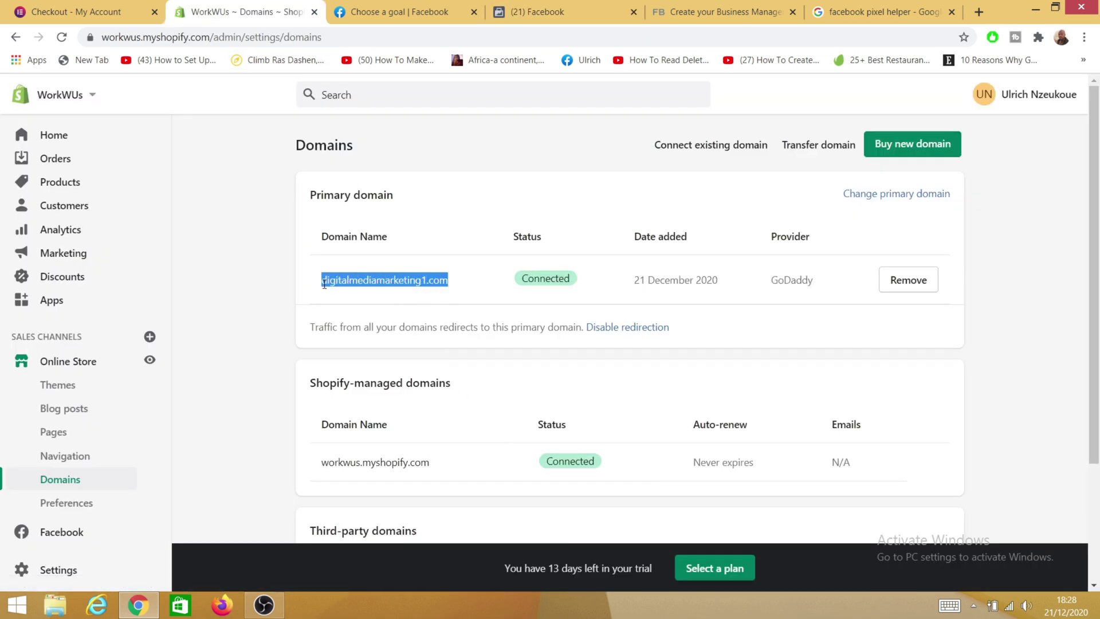
pyautogui.click(564, 20)
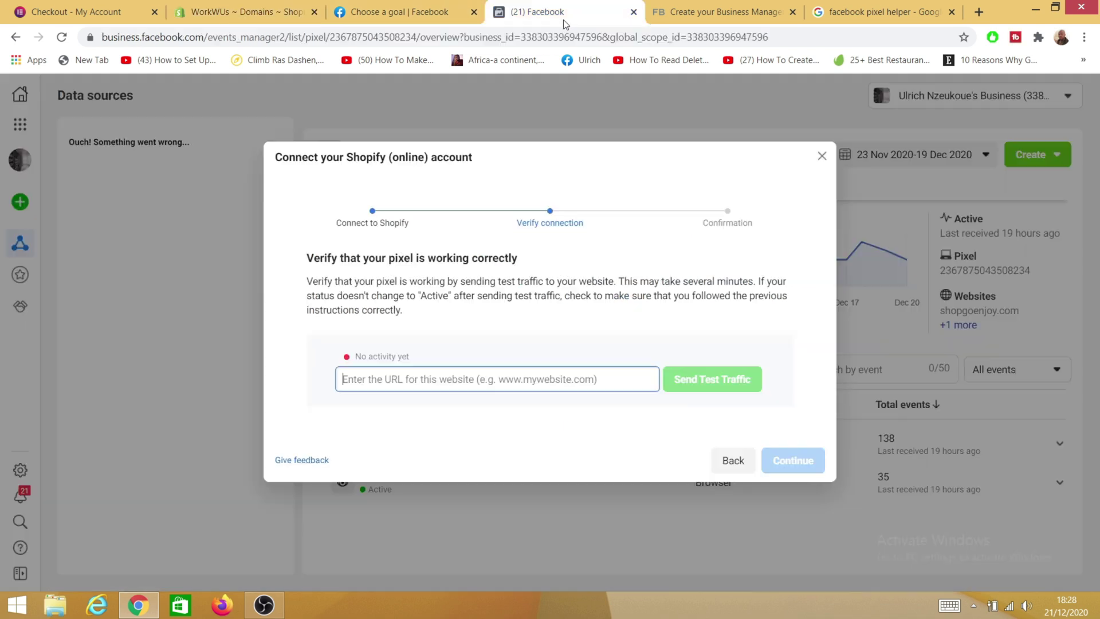
pyautogui.rightClick(373, 380)
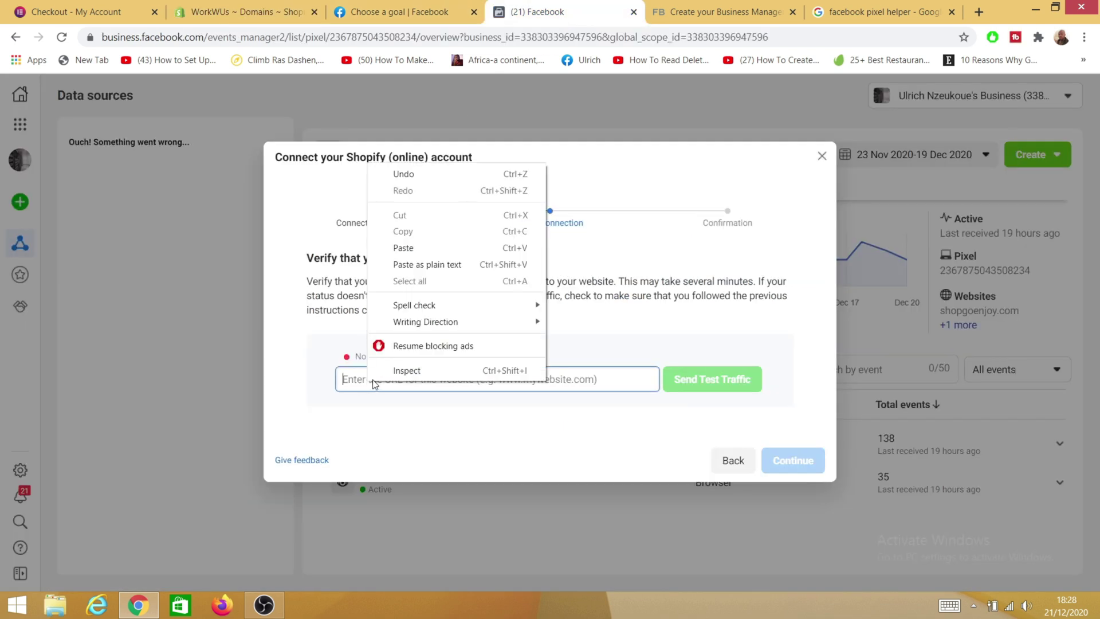
pyautogui.click(409, 257)
pyautogui.click(713, 385)
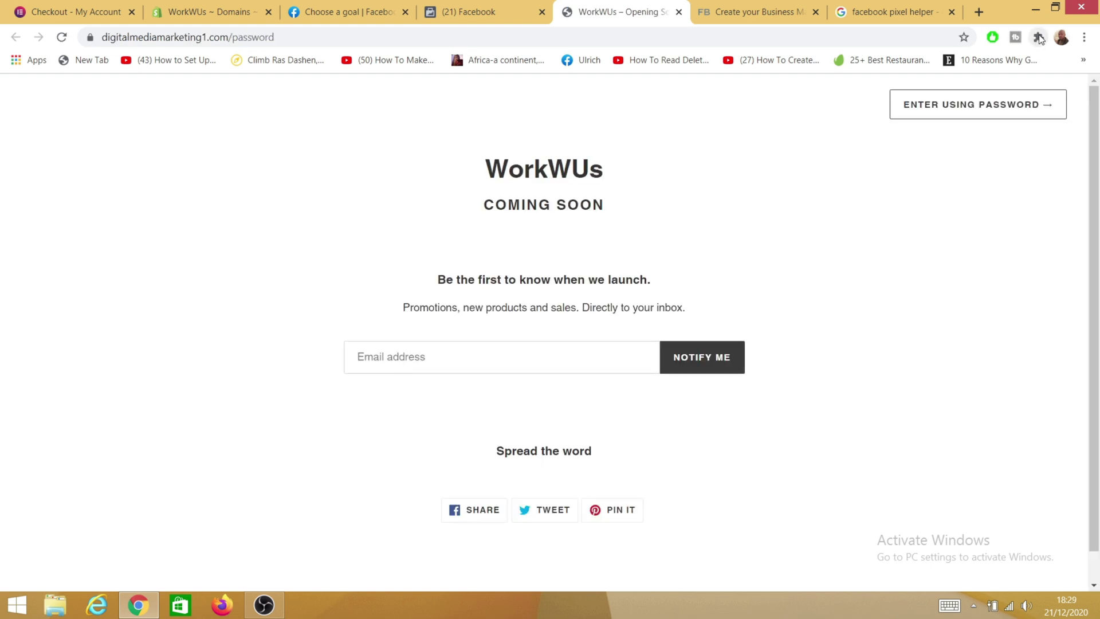
# Check on the opened store page whether the Facebook Pixel Helper extension detects pixels
pyautogui.click(1039, 38)
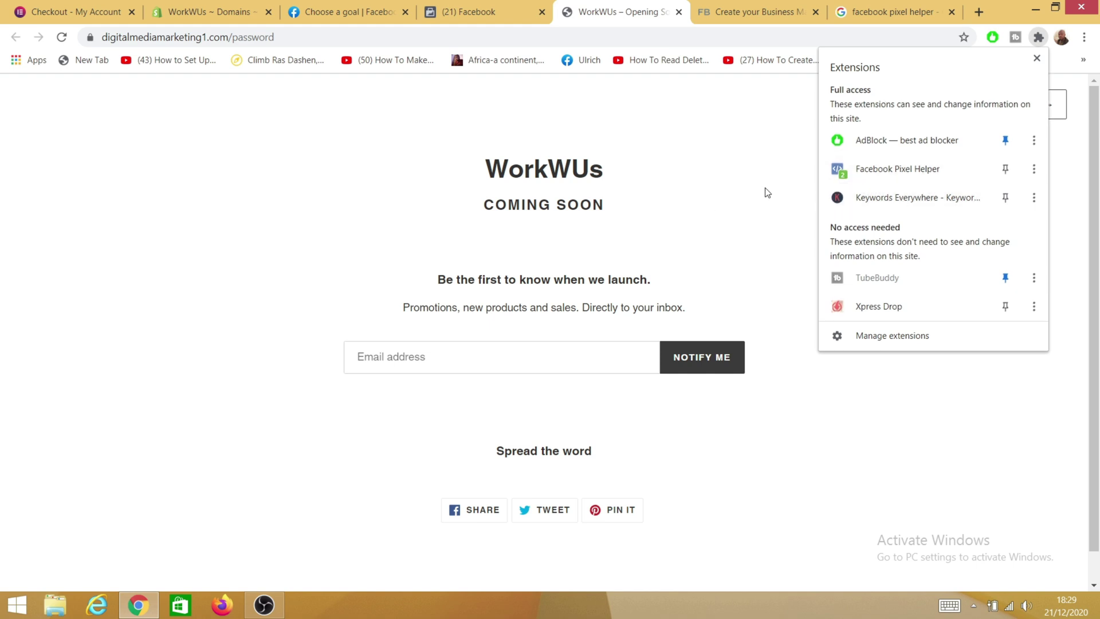
pyautogui.click(733, 181)
# Return to Events Manager, continue past the pixel verification and close the completed Shopify connection setup
pyautogui.click(476, 15)
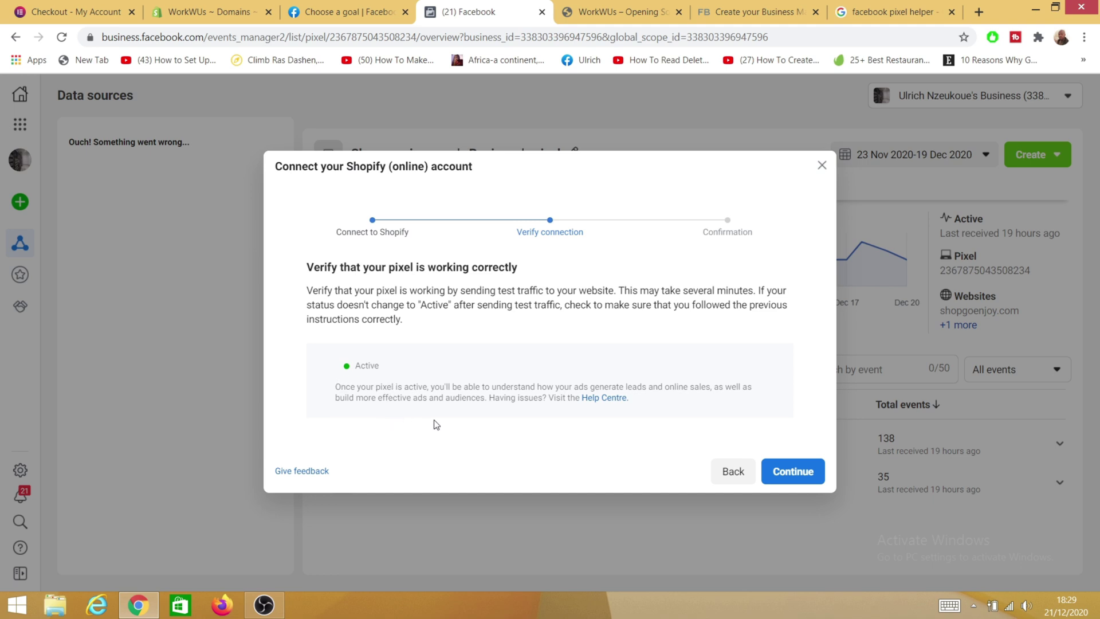
pyautogui.click(802, 479)
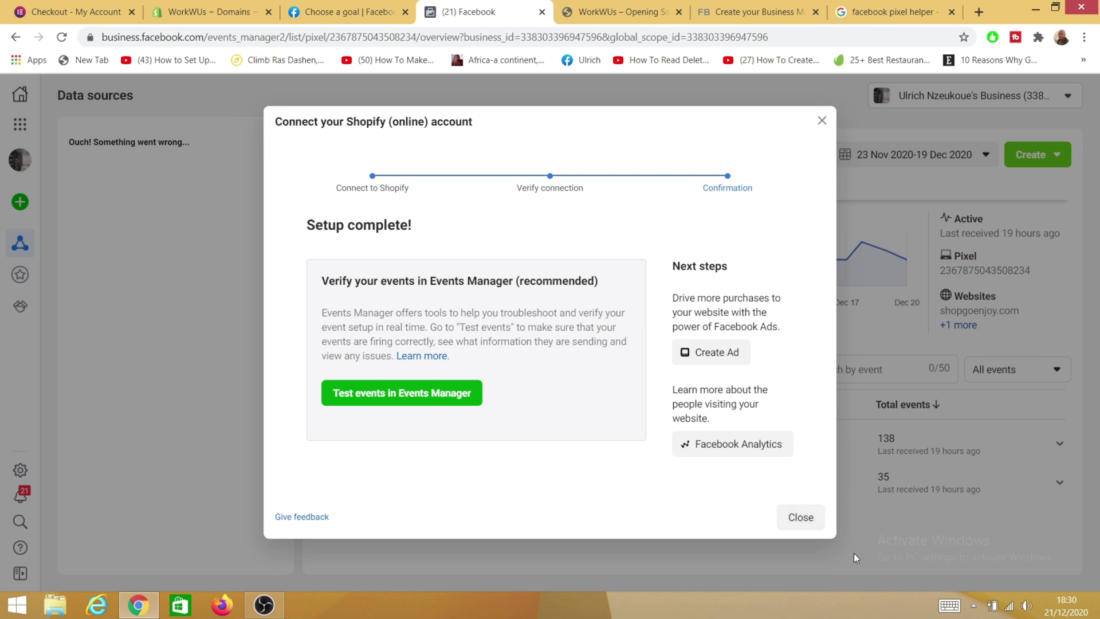
pyautogui.click(808, 519)
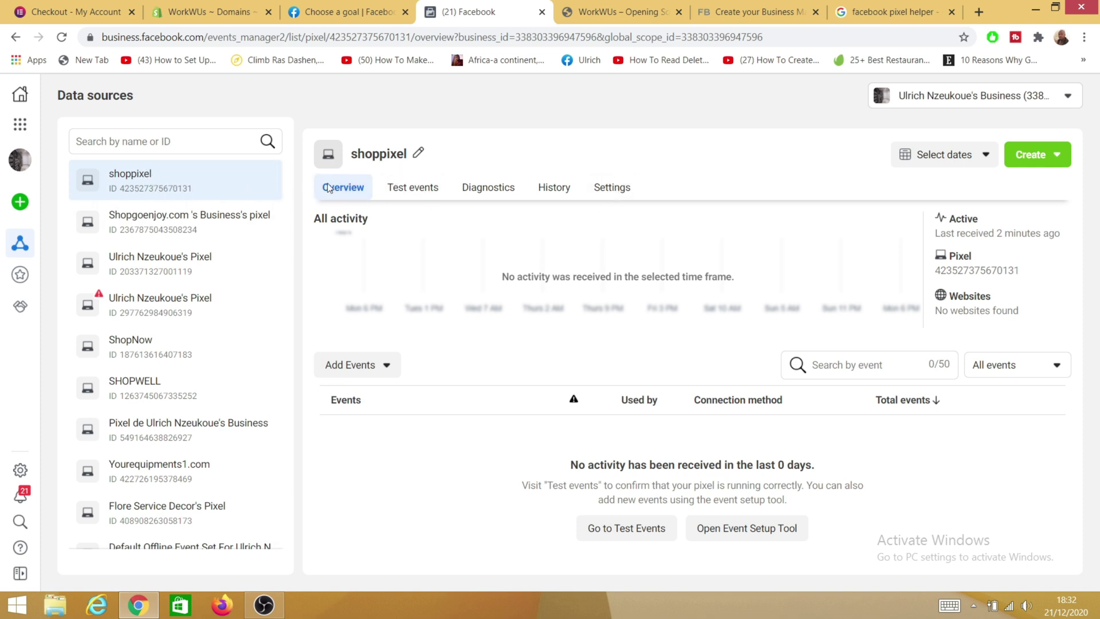
# In shoppixel's settings, turn on automatic advanced matching for gender, town/city, county/region, postal code and country, phone number, date of birth and external ID
pyautogui.click(612, 196)
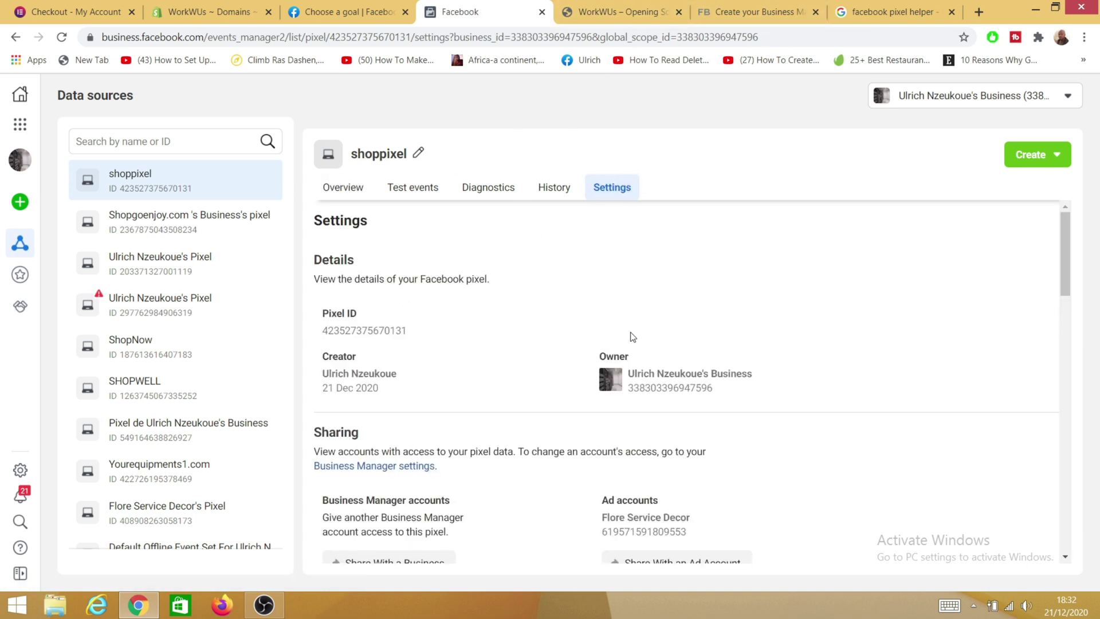
pyautogui.scroll(-5, 406, 392)
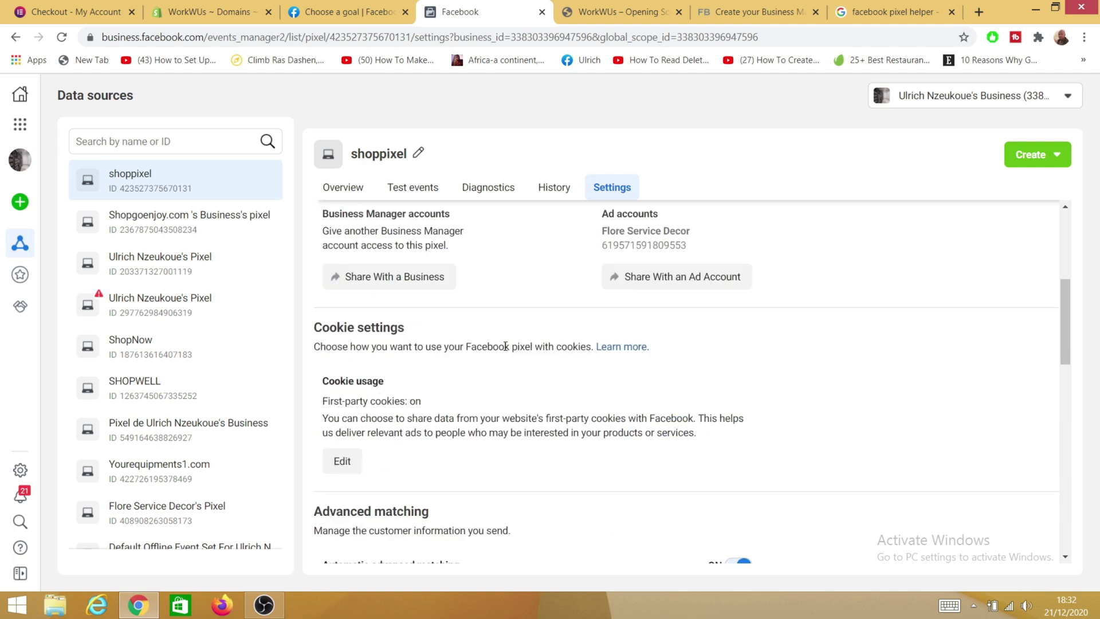
pyautogui.scroll(-3, 544, 362)
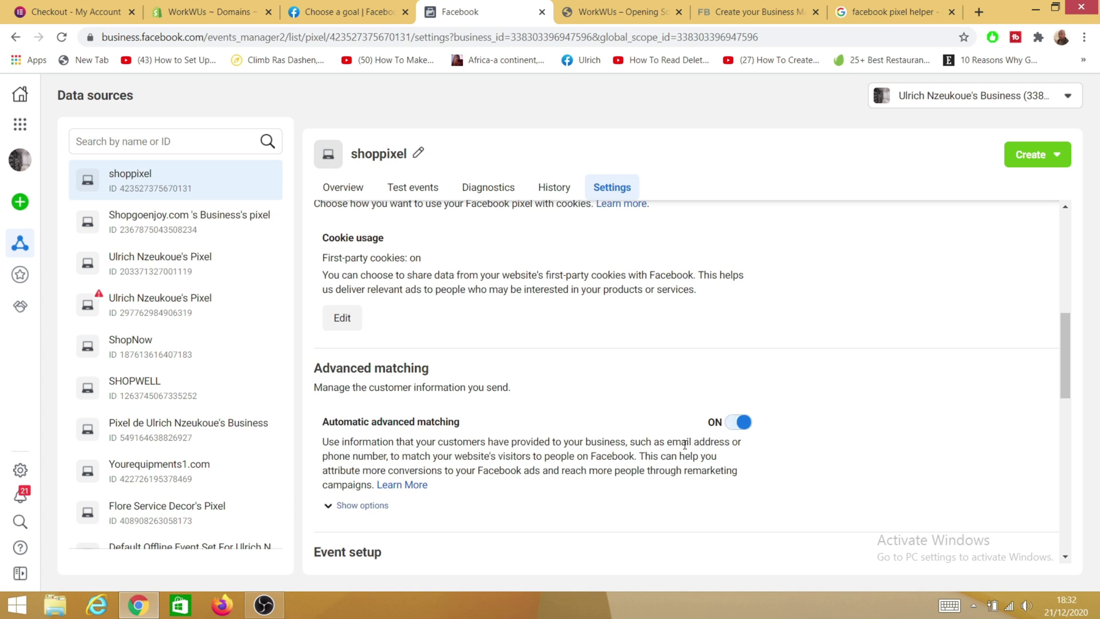
pyautogui.click(351, 510)
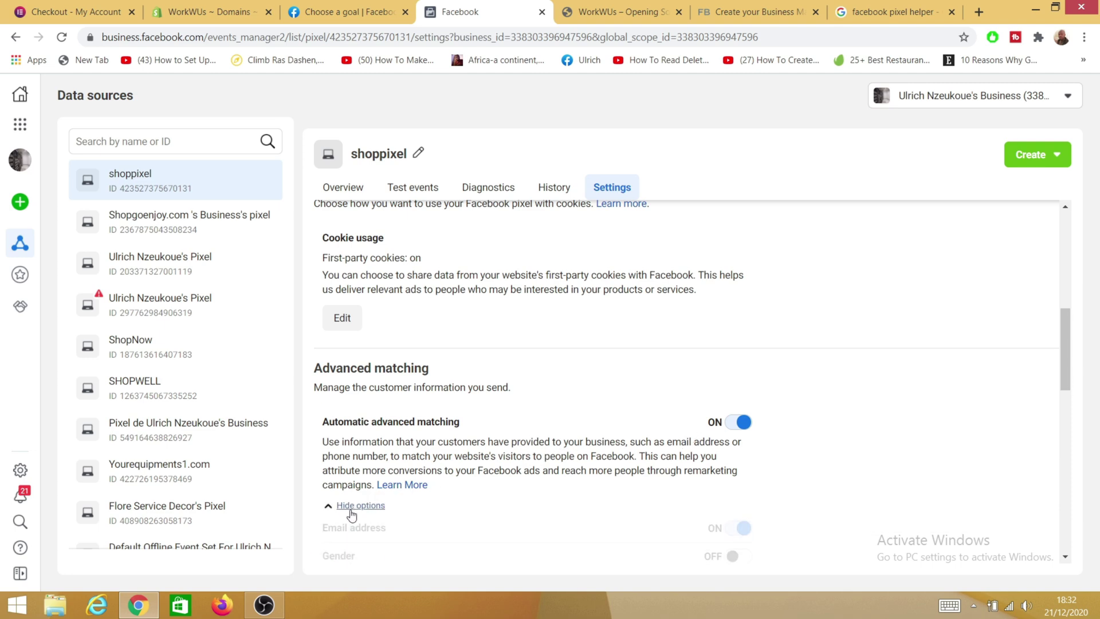
pyautogui.scroll(-6, 458, 516)
pyautogui.scroll(4, 473, 512)
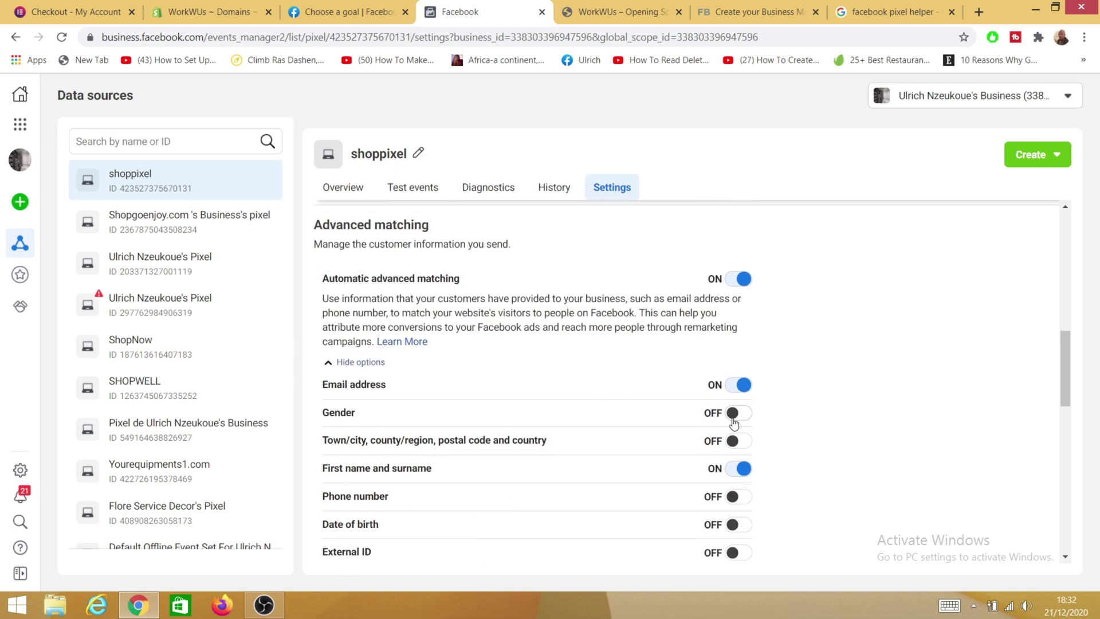
pyautogui.click(741, 414)
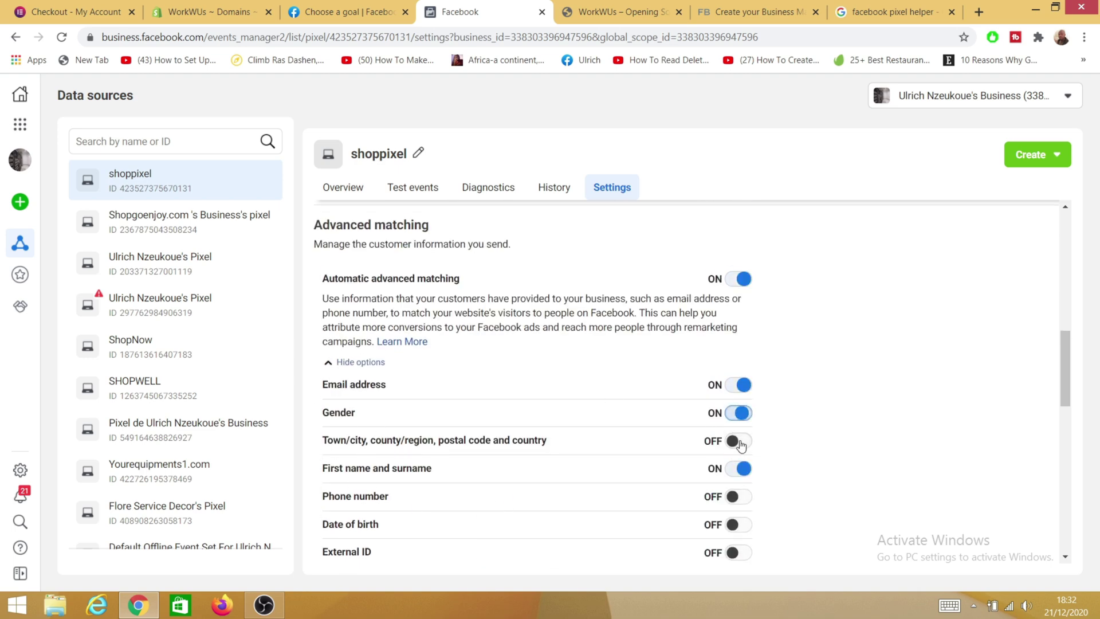
pyautogui.click(740, 441)
pyautogui.click(738, 496)
pyautogui.click(738, 525)
pyautogui.click(739, 552)
# Look through shoppixel's event setup, Conversions API and traffic permissions settings
pyautogui.scroll(-3, 669, 385)
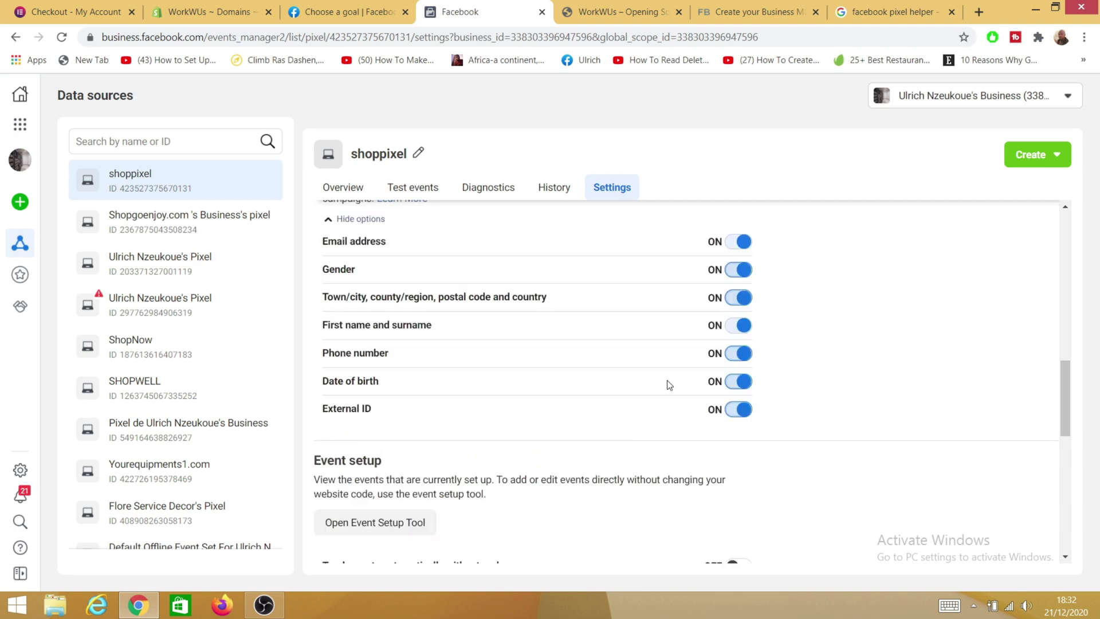
pyautogui.scroll(-7, 644, 413)
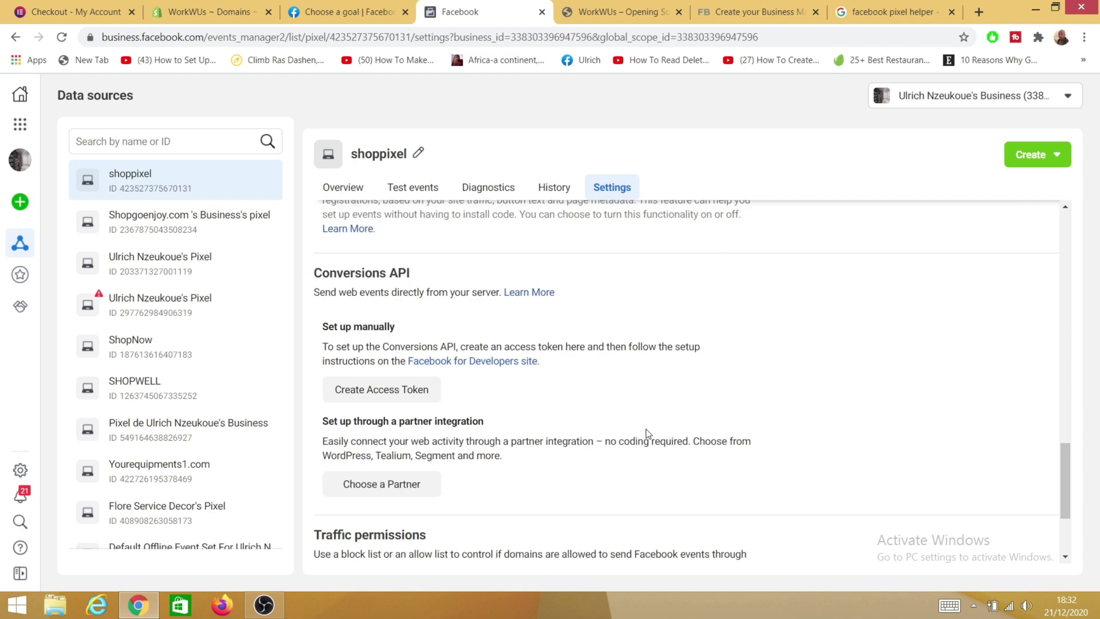
pyautogui.scroll(4, 648, 434)
pyautogui.scroll(-8, 660, 407)
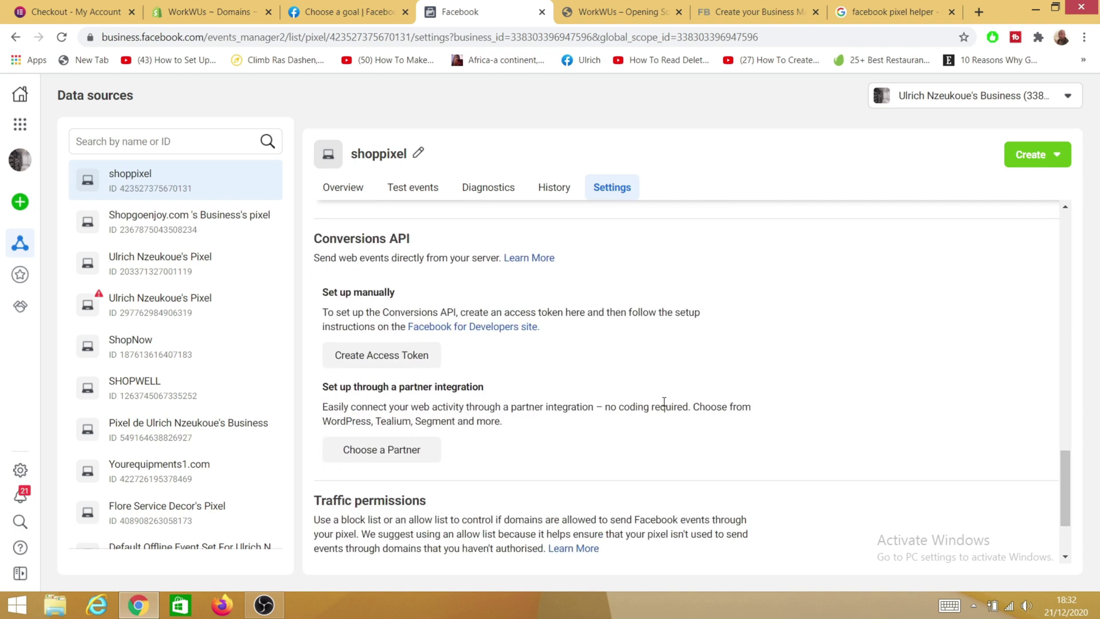